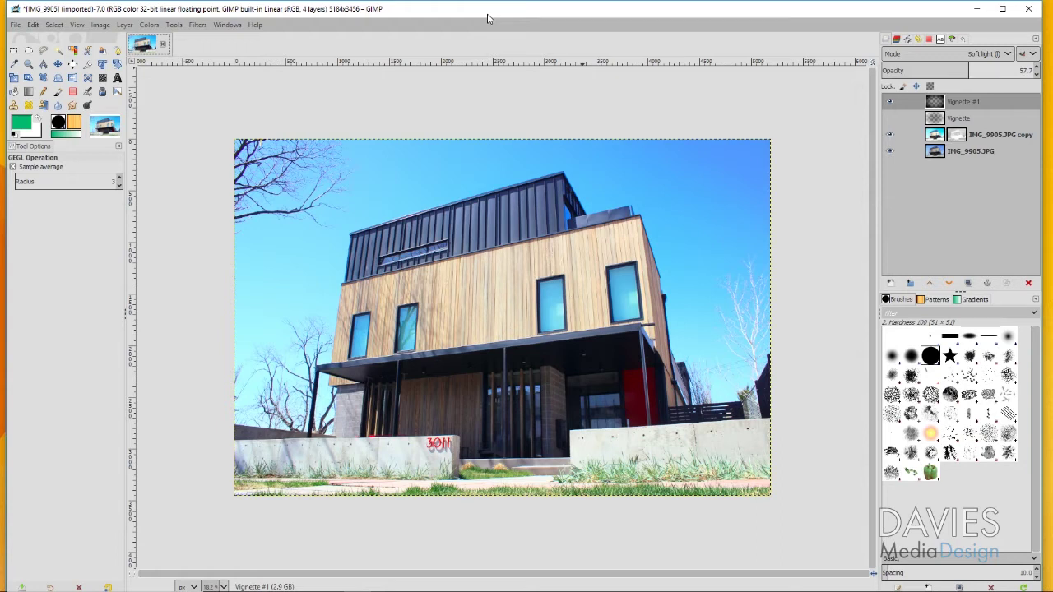
- Toggle the vignette and edited copy layers off and back on to compare with the original
left_click(889, 101)
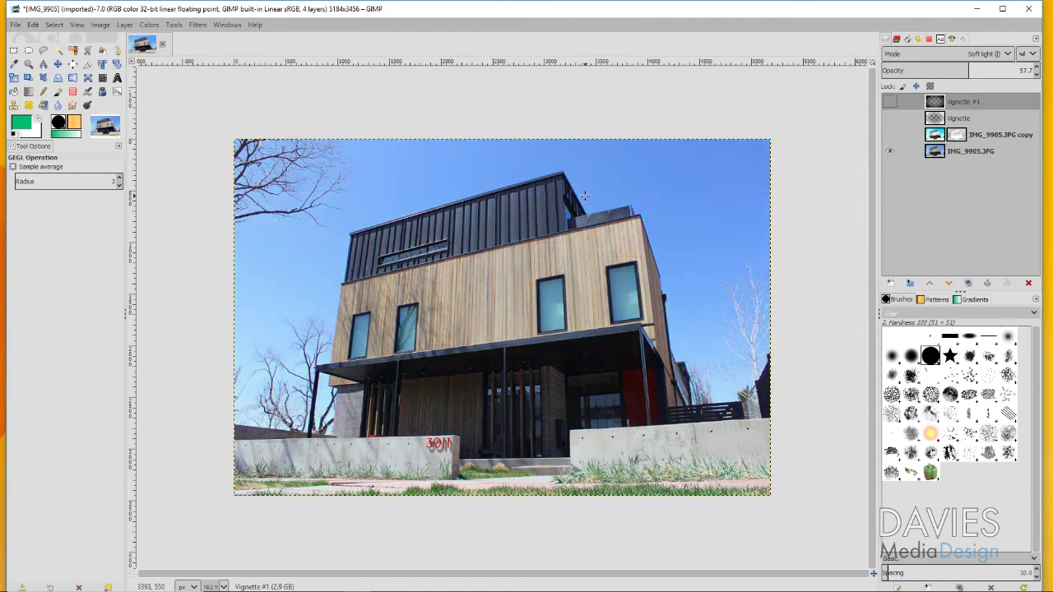
left_click(889, 134)
left_click(889, 101)
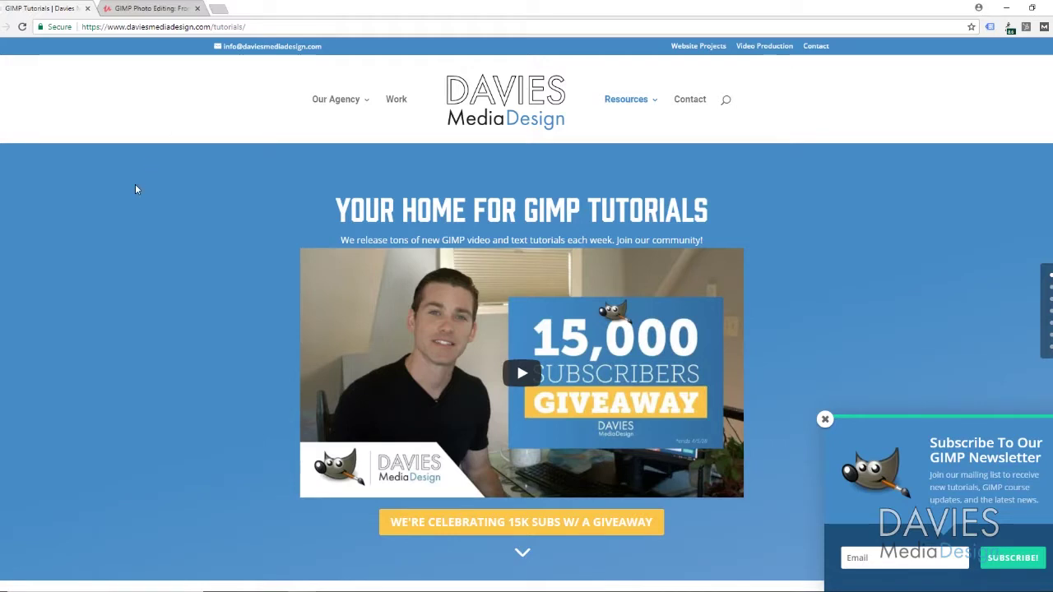
- Scroll the Davies Media Design page and open the full GIMP tutorials listing
scroll(138, 311, "down", 5)
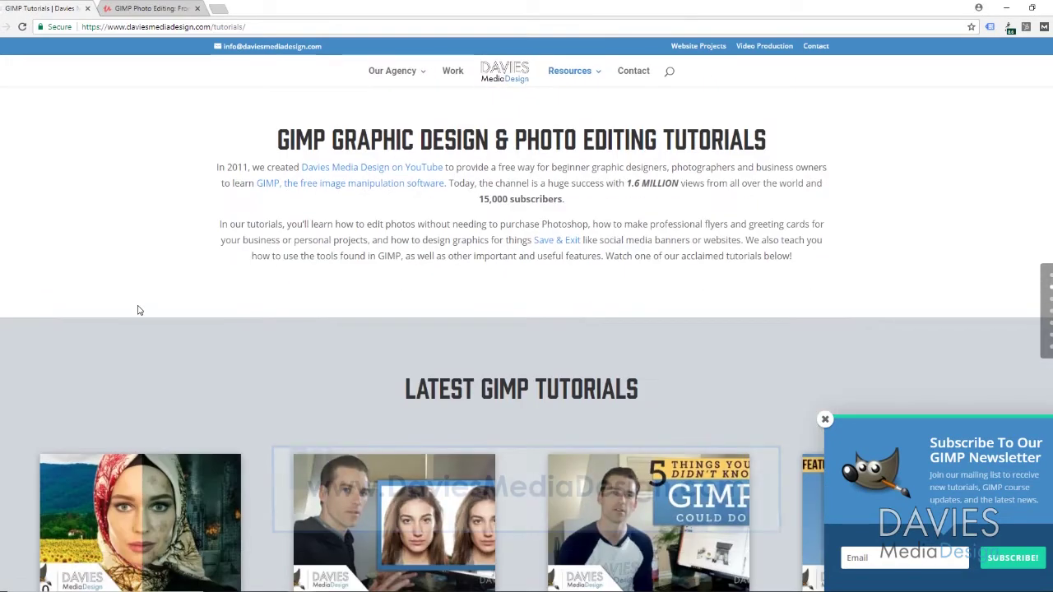
scroll(131, 312, "down", 3)
scroll(134, 328, "down", 2)
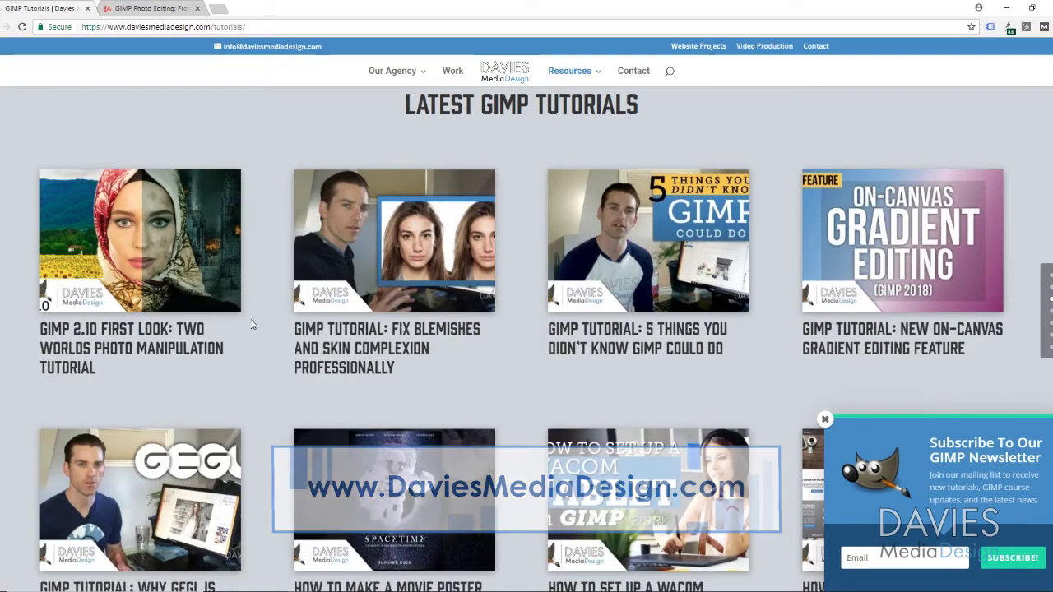
scroll(241, 329, "down", 8)
scroll(242, 330, "down", 4)
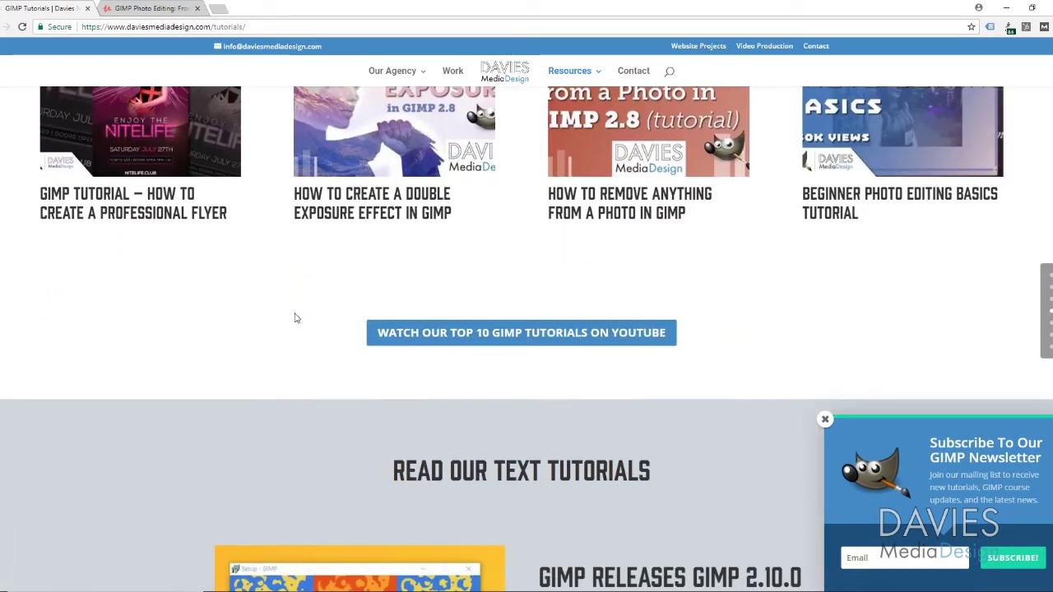
scroll(265, 315, "up", 6)
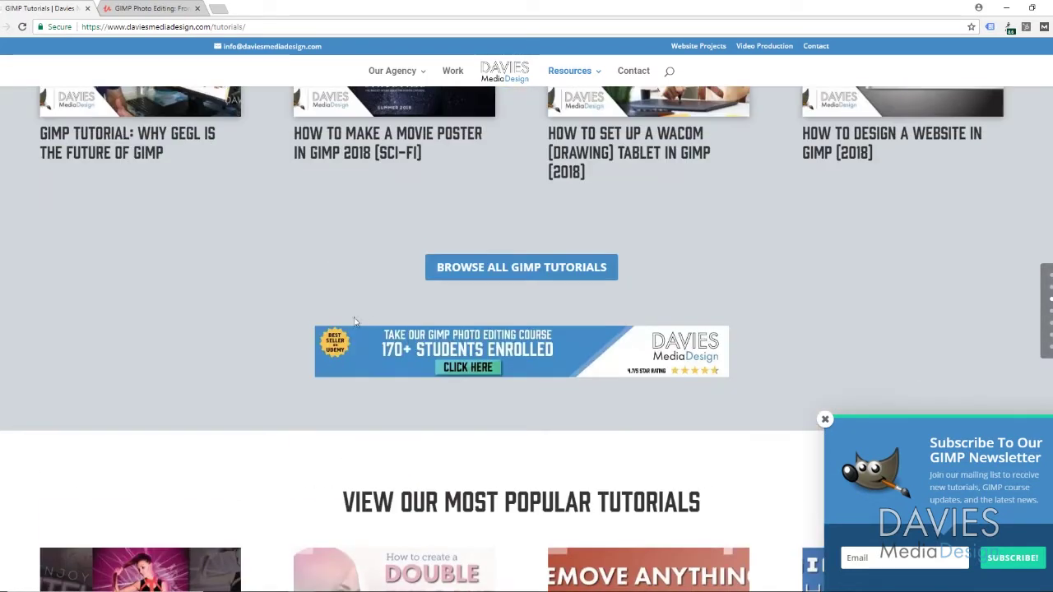
left_click(498, 273)
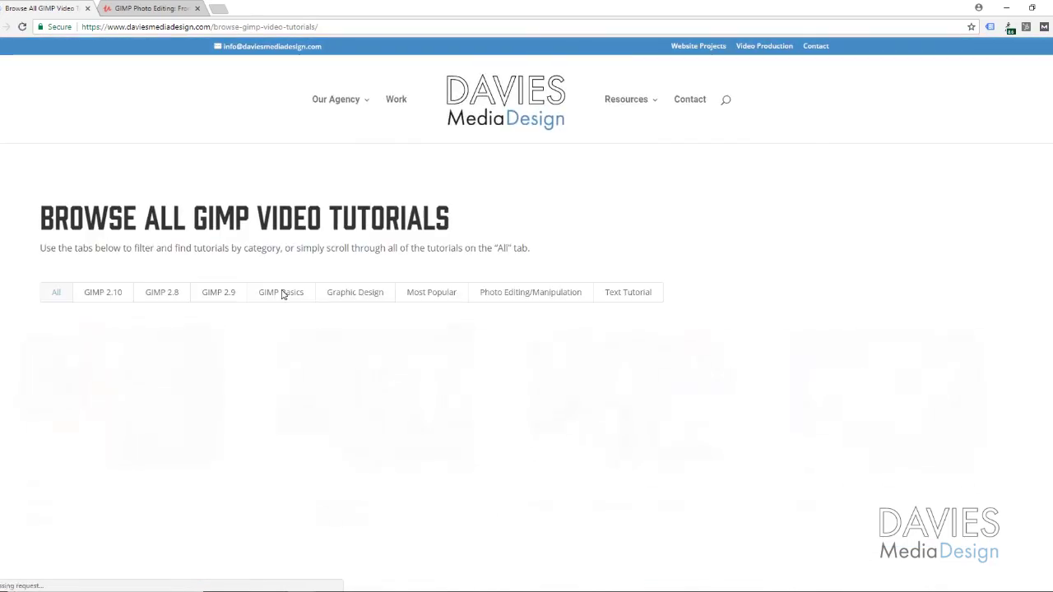
- Filter the tutorials by GIMP 2.8, Graphic Design and Most Popular
left_click(173, 293)
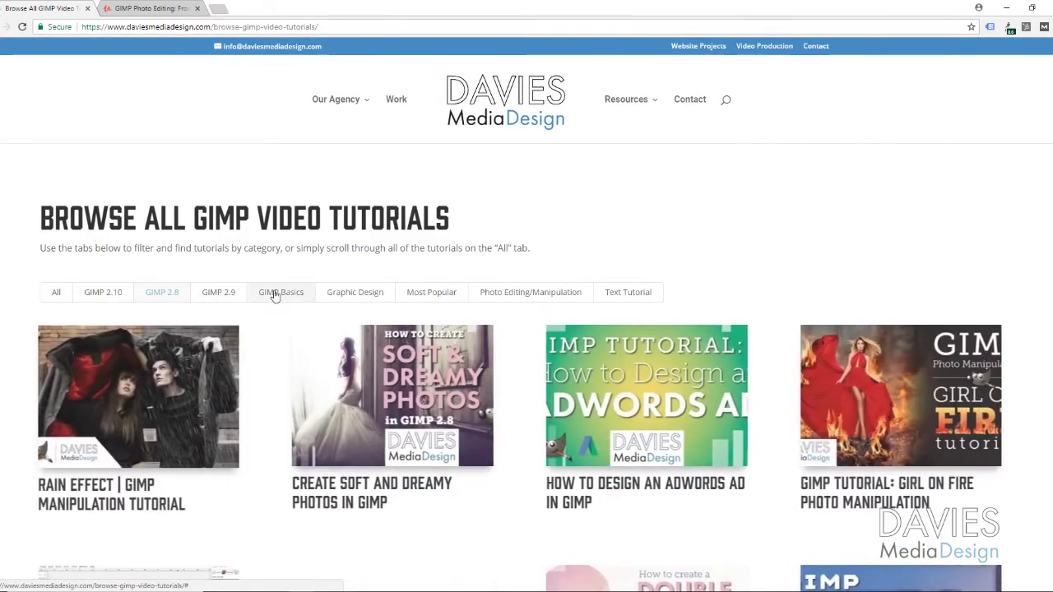
left_click(352, 294)
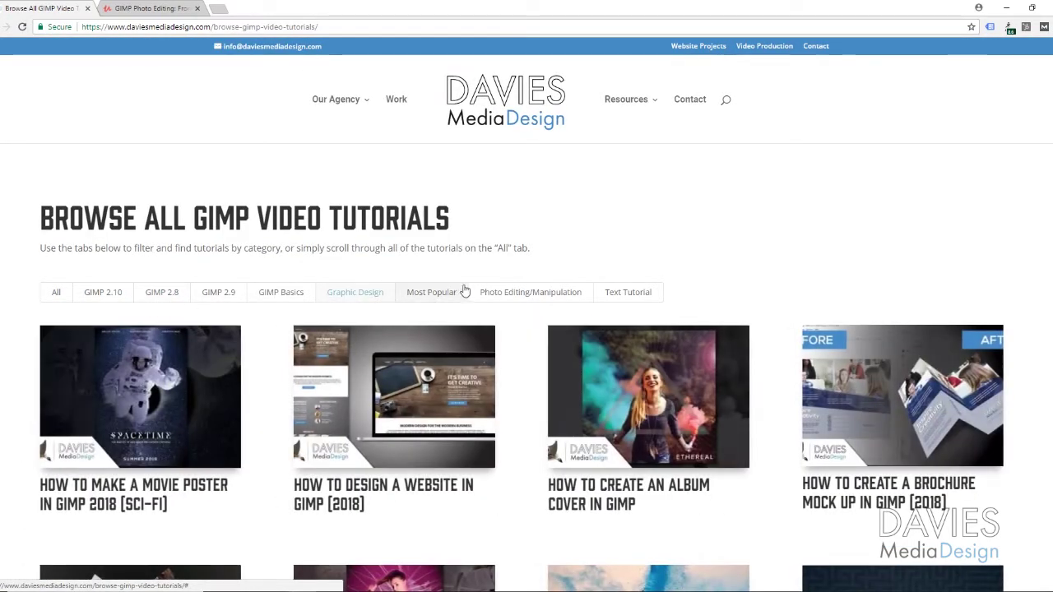
left_click(444, 293)
scroll(515, 272, "down", 5)
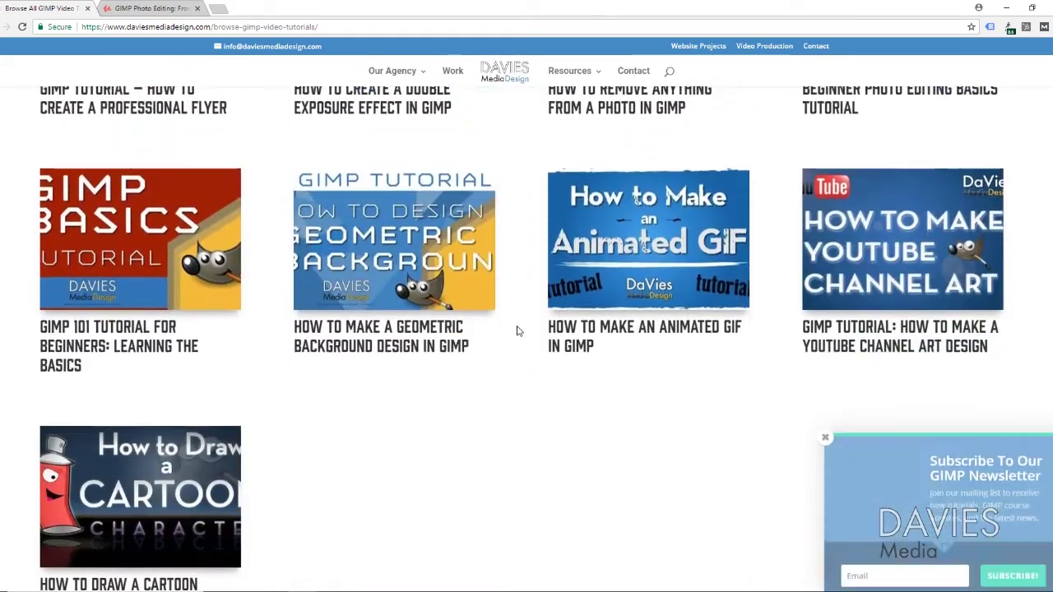
scroll(517, 332, "up", 10)
- View the Udemy 'GIMP Photo Editing: From Beginner to Pro' course page, then minimize the browser
left_click(136, 8)
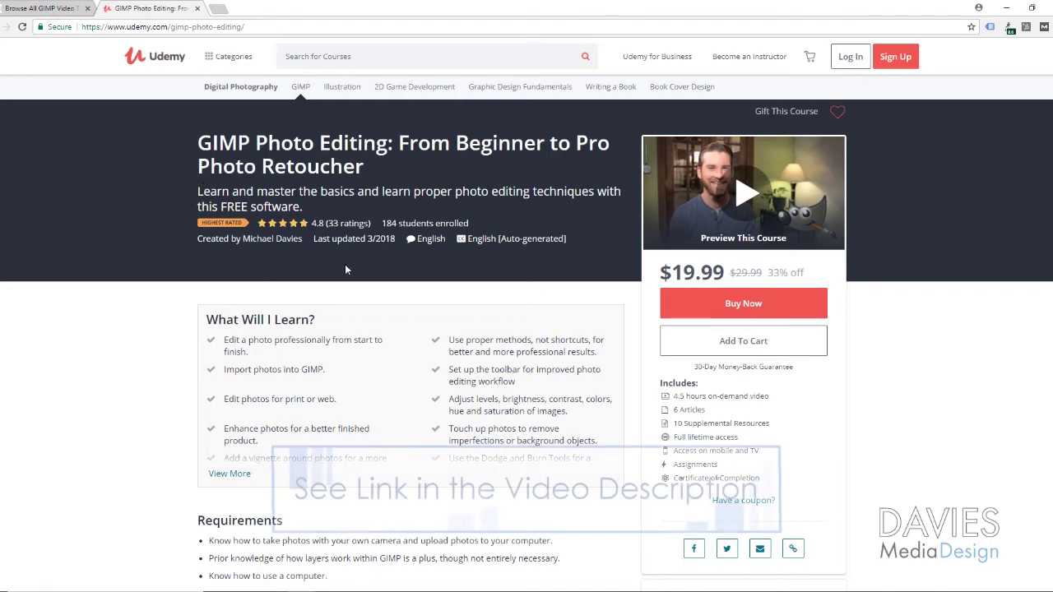
left_click(1005, 8)
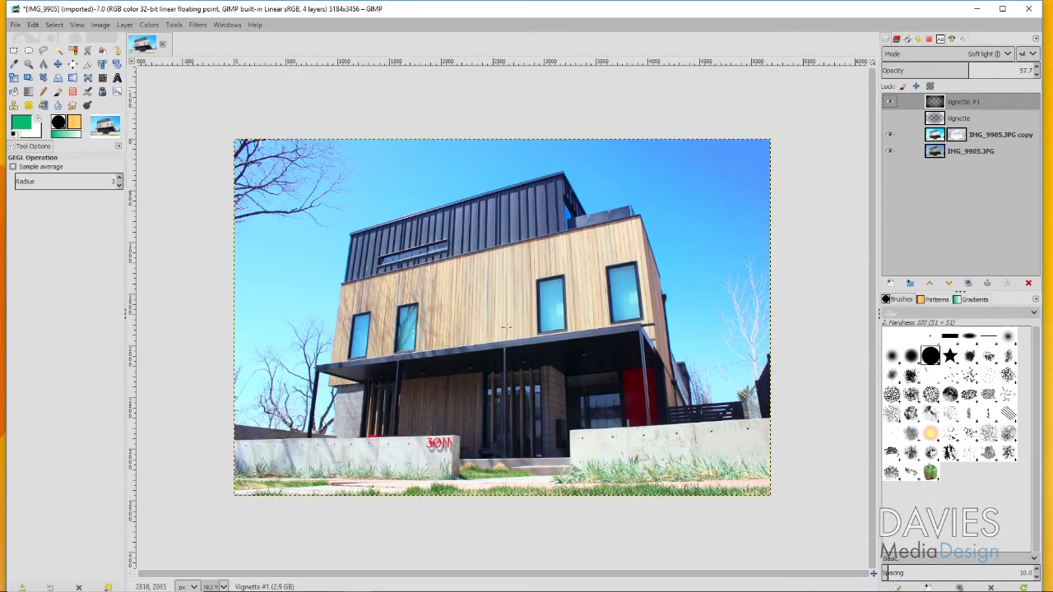
- Open IMG_9905 from the Daylight Photos GIMP Tutorial folder with GNU Image Manipulation Program
key("alt+Tab")
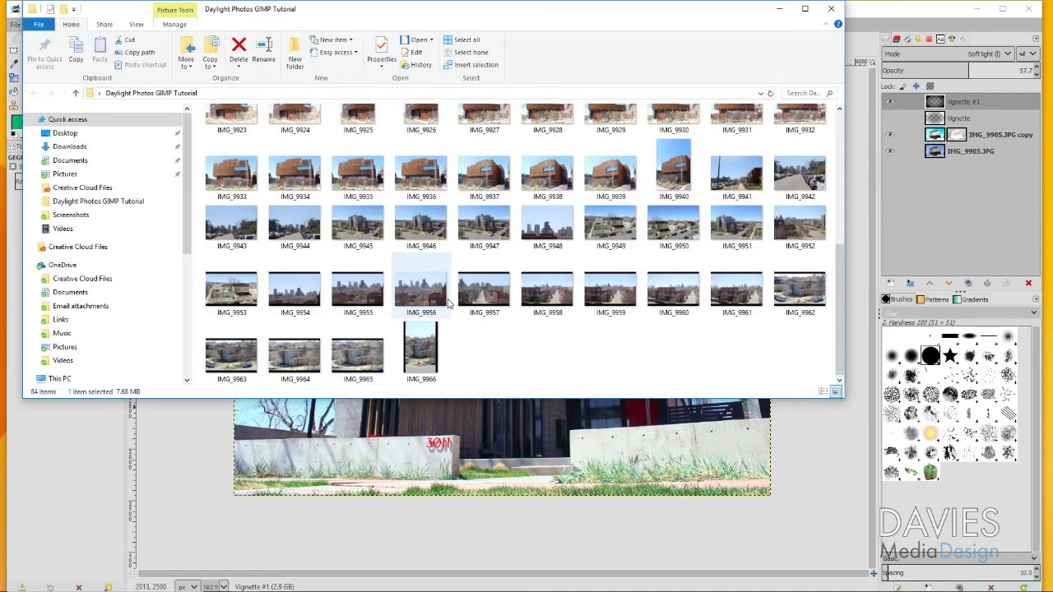
left_click_drag(839, 288, 839, 156)
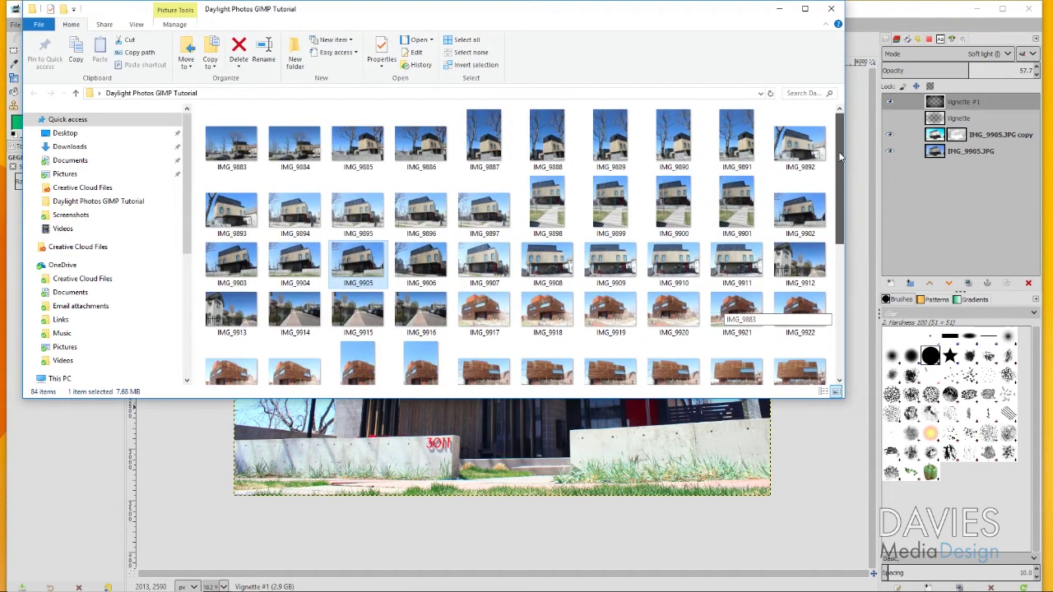
right_click(358, 262)
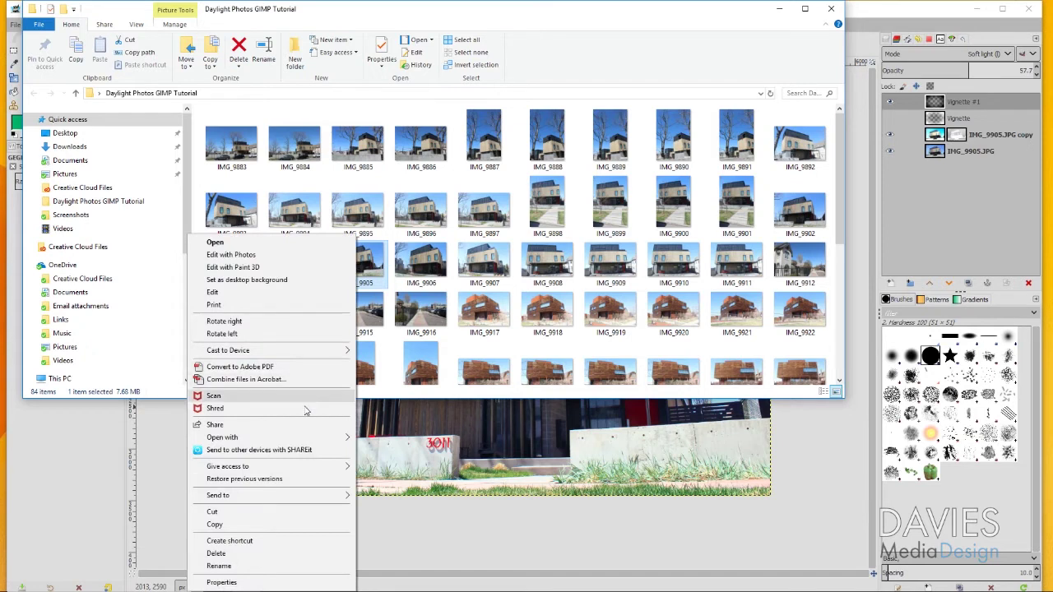
mouse_move(327, 441)
left_click(129, 464)
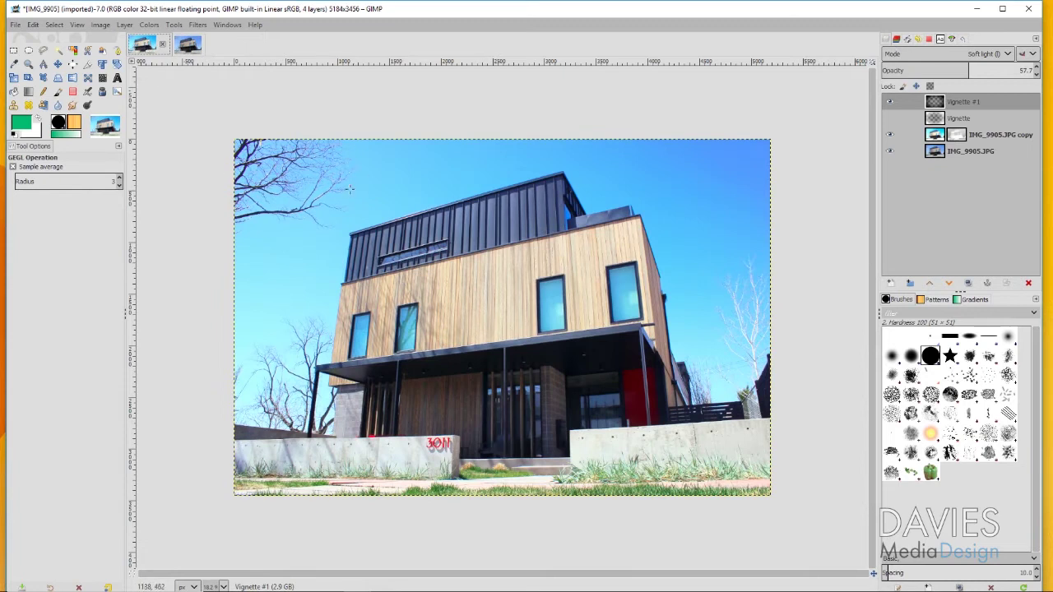
- Switch to the newly opened, unedited IMG_9905.JPG image
left_click(188, 46)
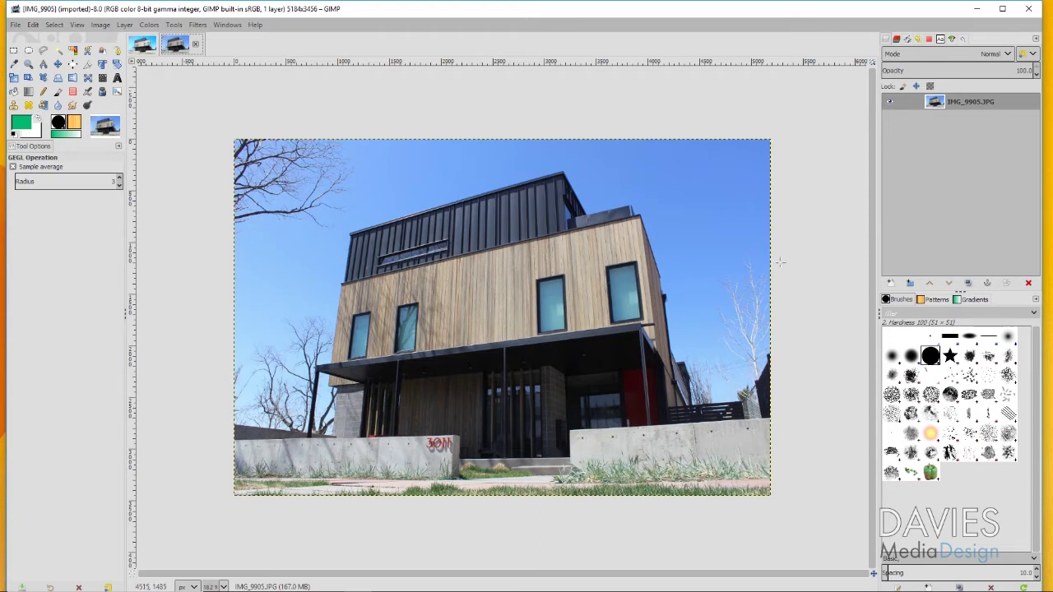
- Rename the photo layer to 'House'
double_click(953, 101)
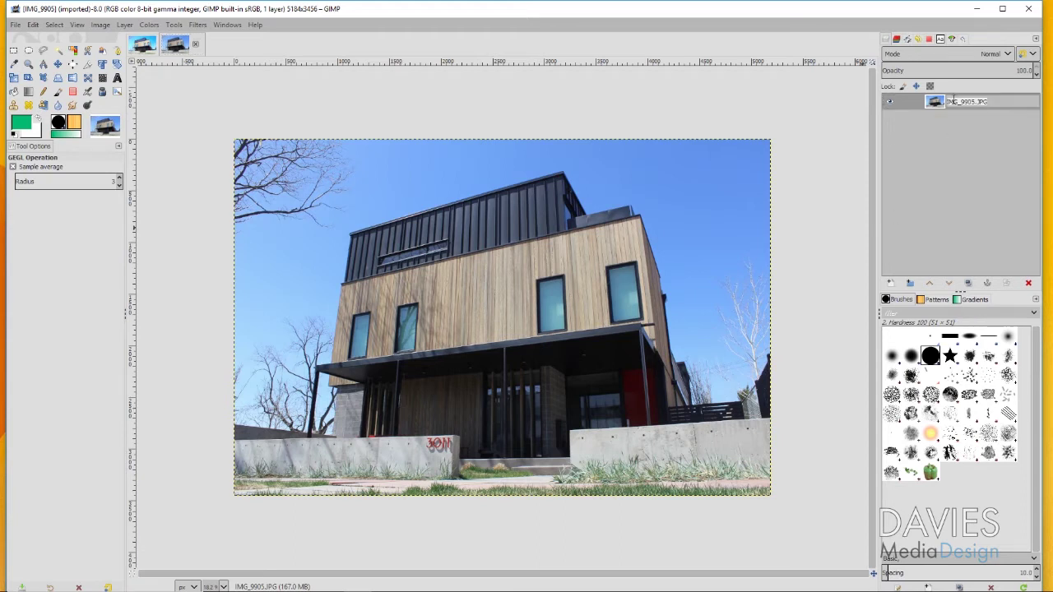
type("House")
key("Return")
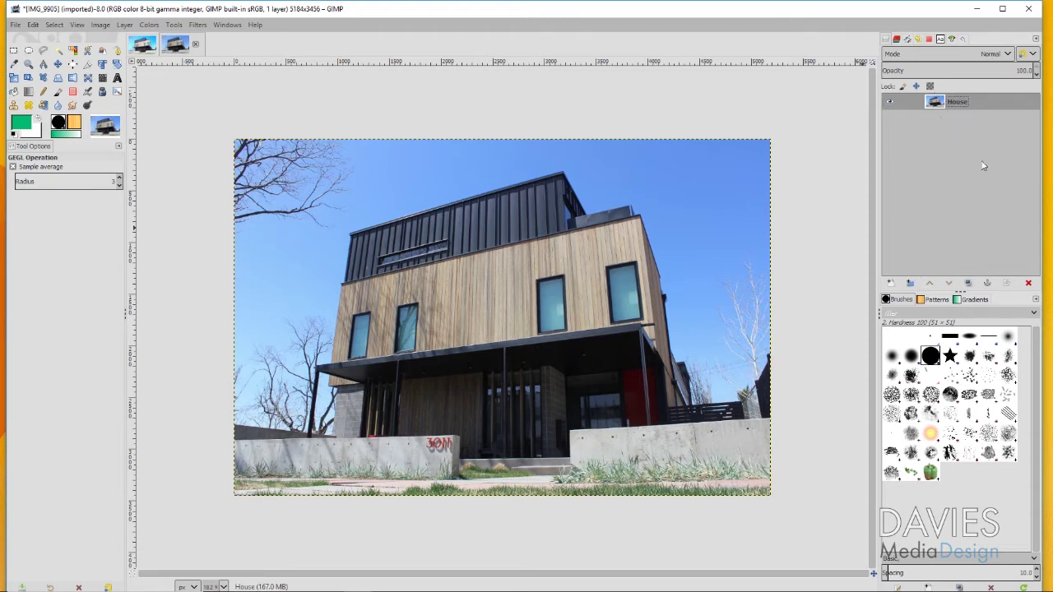
- Duplicate the House layer and name the copy 'House +1 Exposure'
left_click(967, 284)
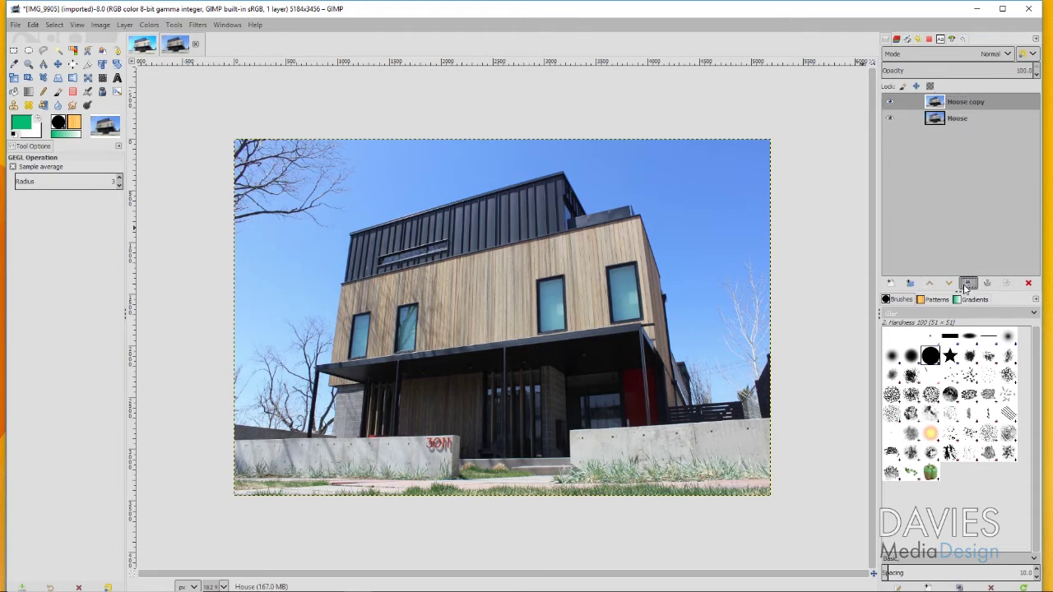
double_click(967, 101)
type("House")
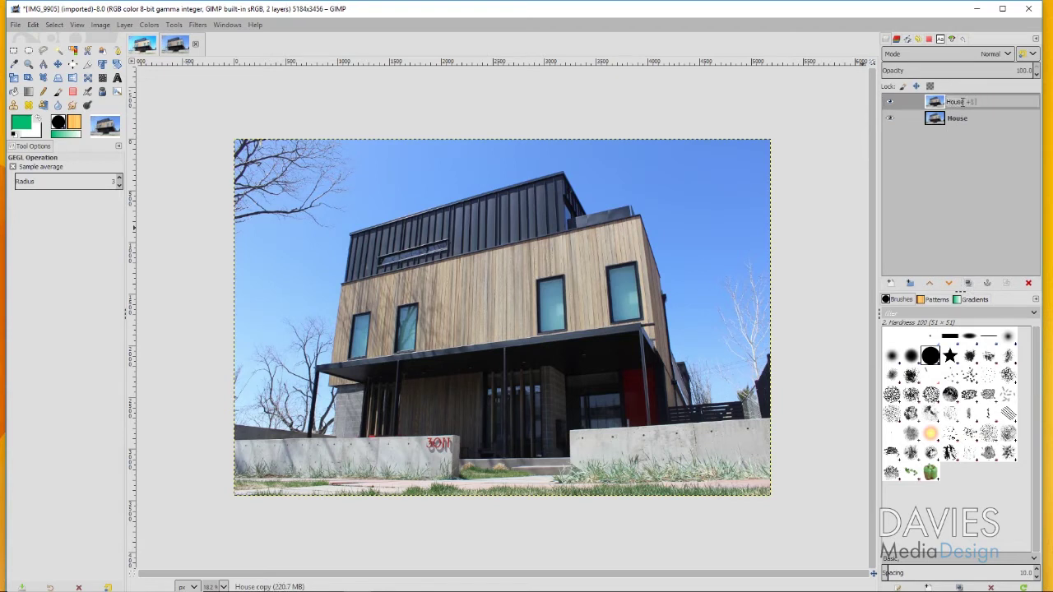
type(" +1 Exposure")
key("Return")
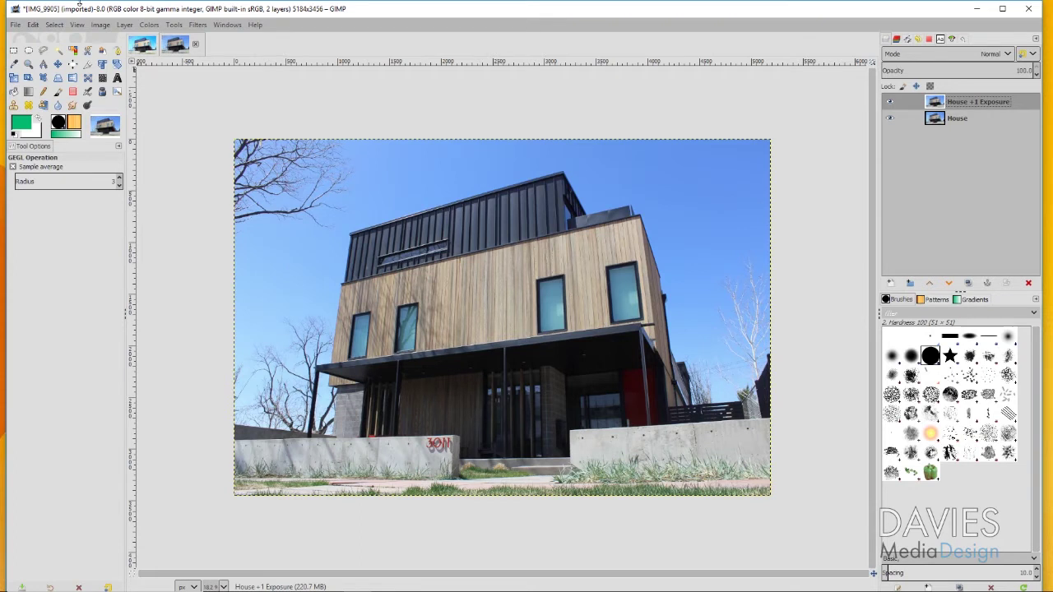
- Convert IMG_9905 to 32-bit floating point precision with Linear light gamma
left_click(101, 25)
mouse_move(149, 76)
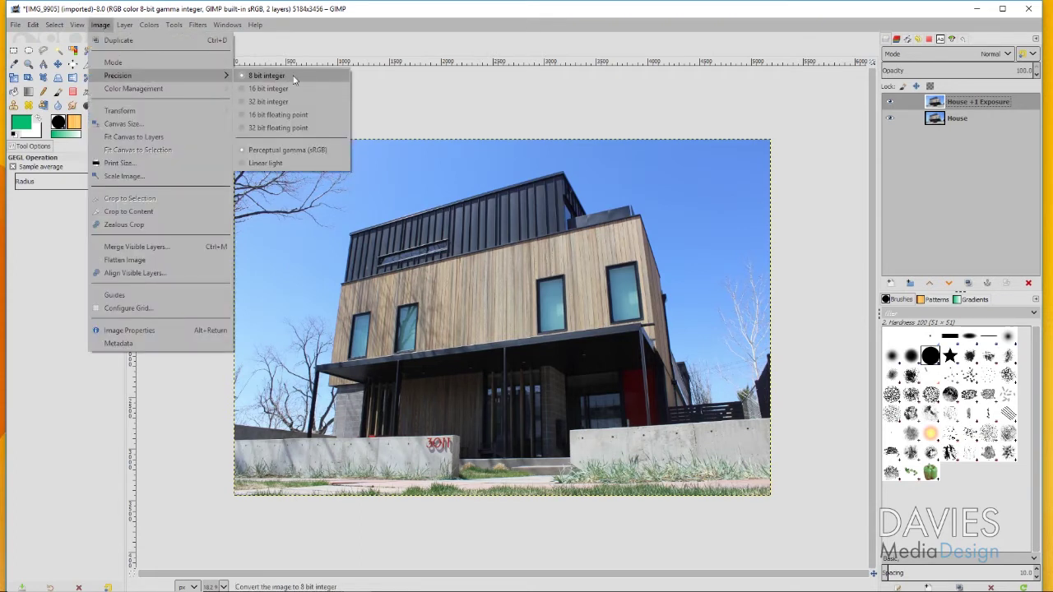
left_click(280, 131)
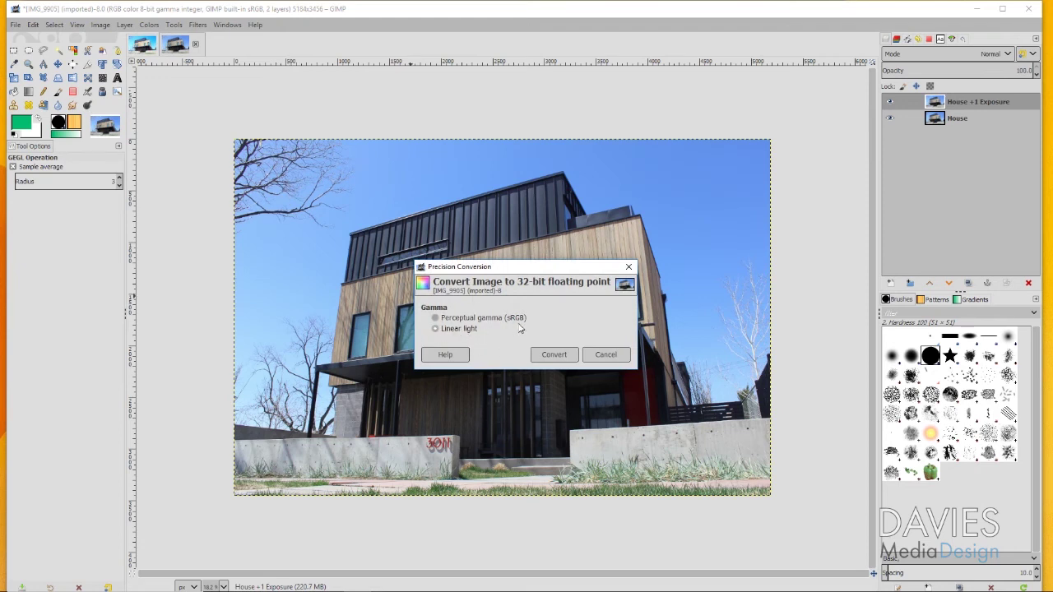
left_click(559, 356)
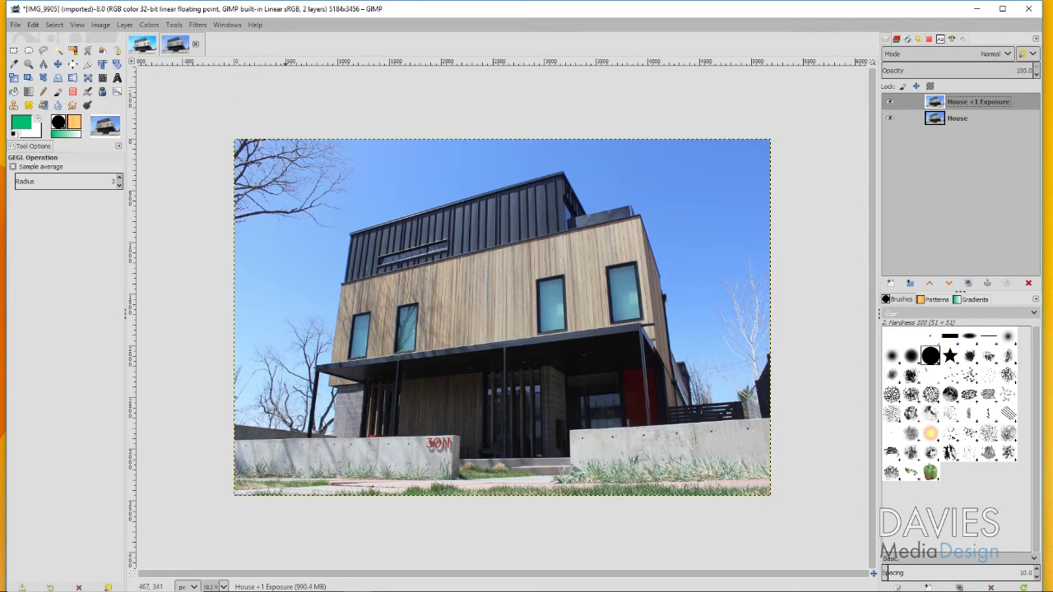
- Apply an Exposure of 1.000 to the House +1 Exposure layer
left_click(149, 24)
left_click(166, 104)
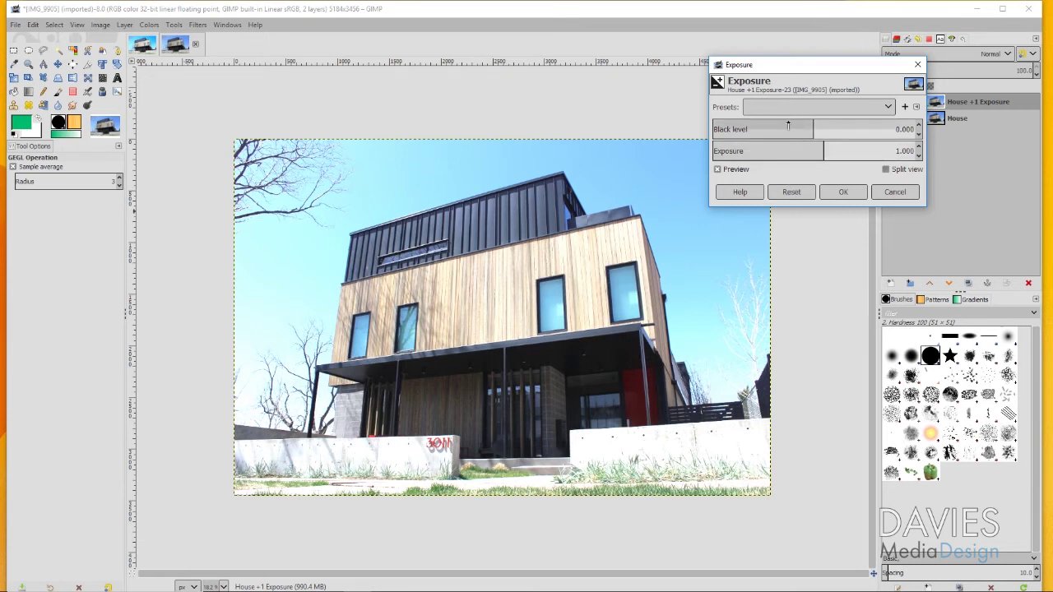
left_click(843, 194)
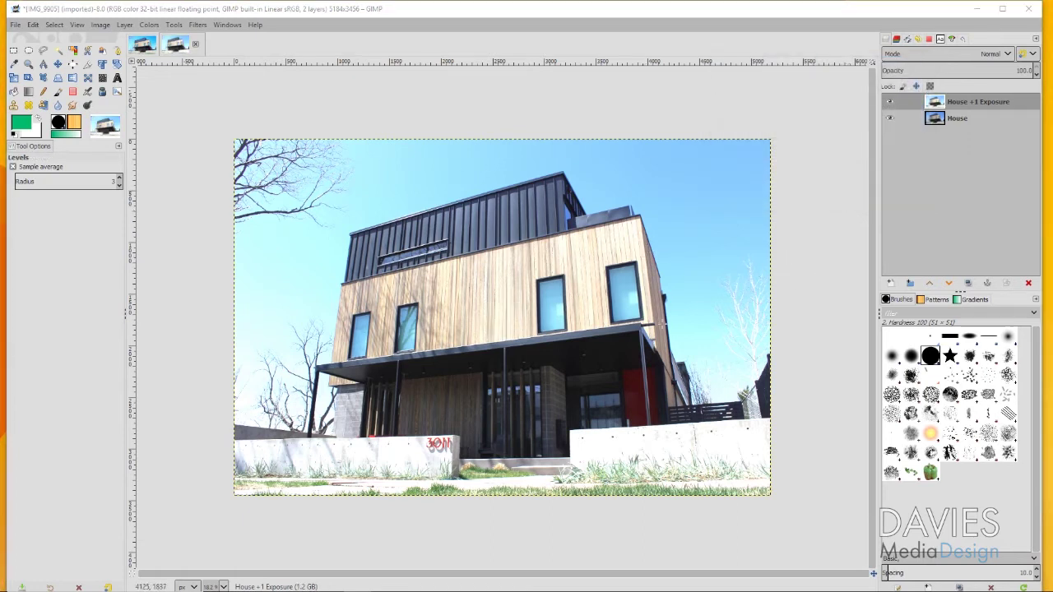
right_click(933, 102)
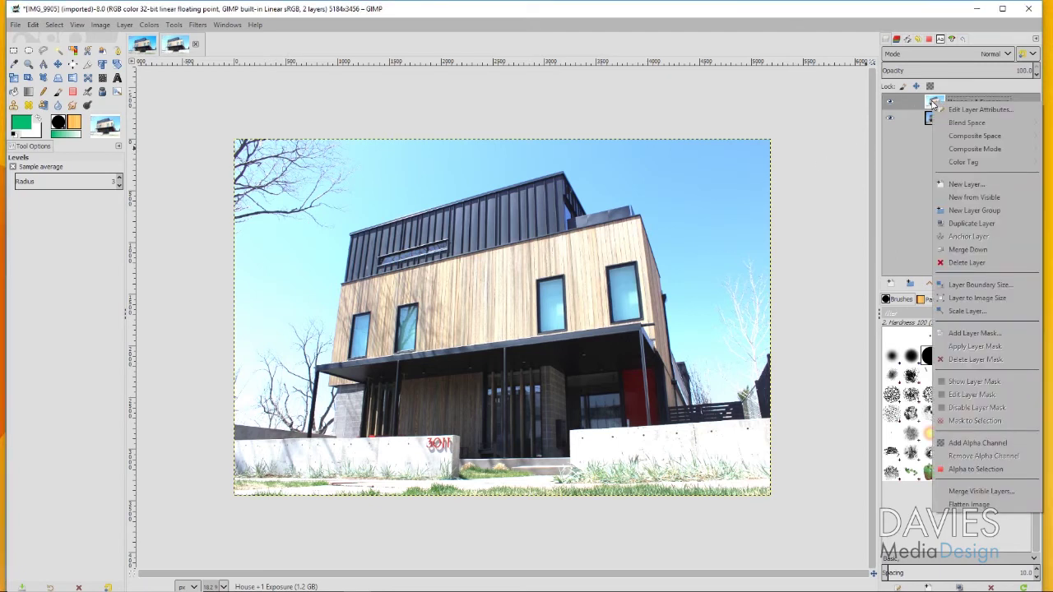
- Add a layer mask to the House +1 Exposure layer
left_click(972, 333)
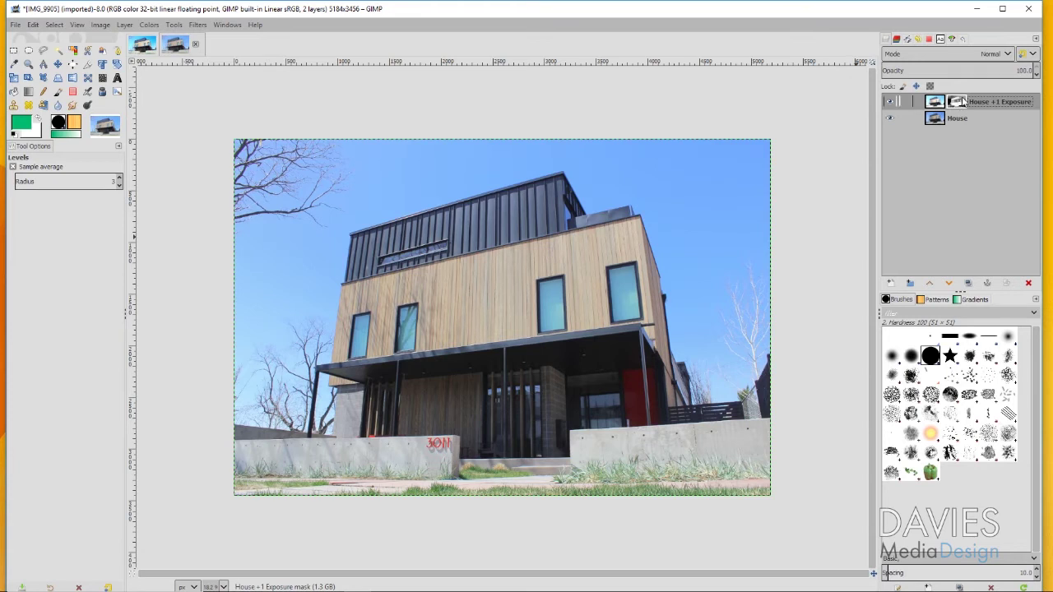
left_click(151, 25)
- Apply Stretch Contrast to the House +1 Exposure mask, then hide that layer to compare
mouse_move(168, 230)
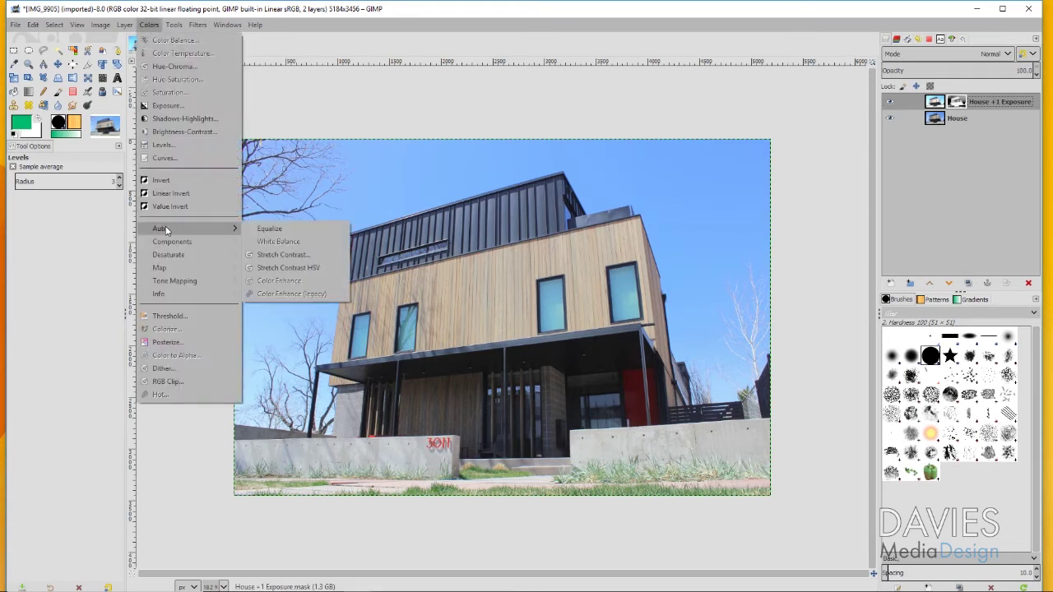
left_click(292, 256)
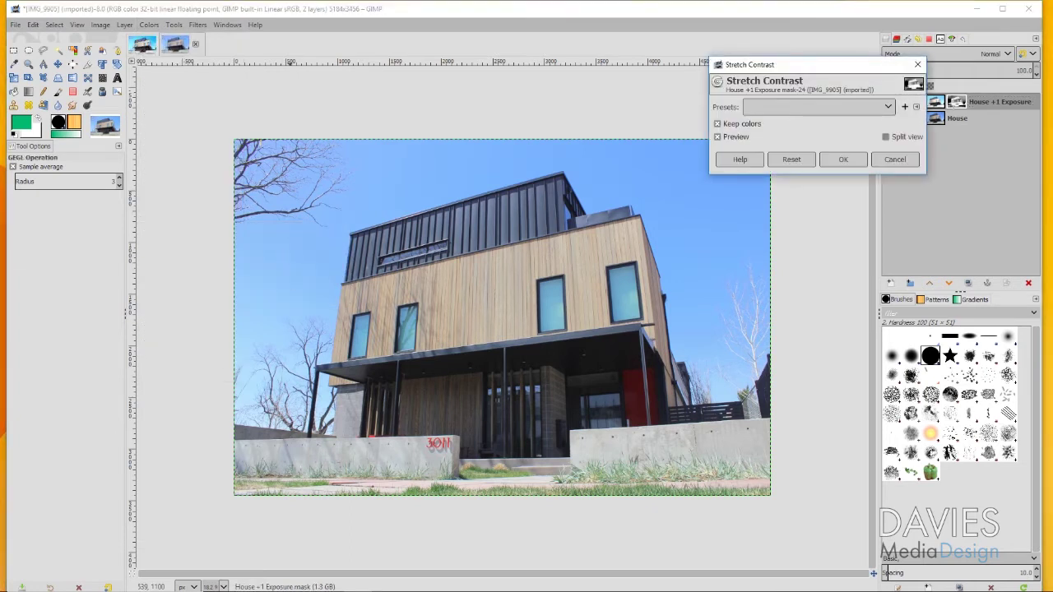
left_click_drag(789, 64, 751, 63)
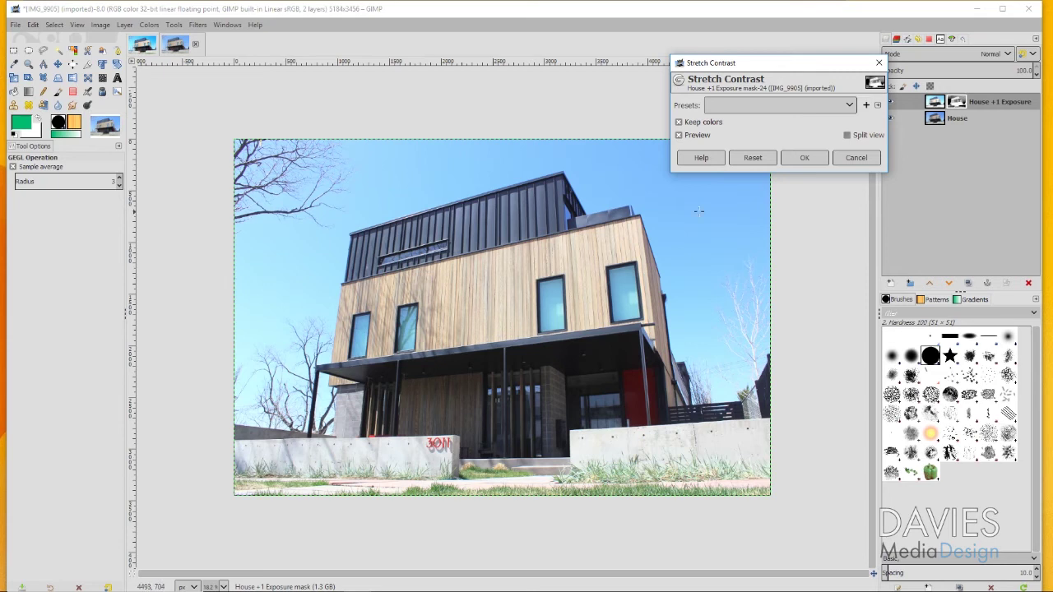
left_click(805, 159)
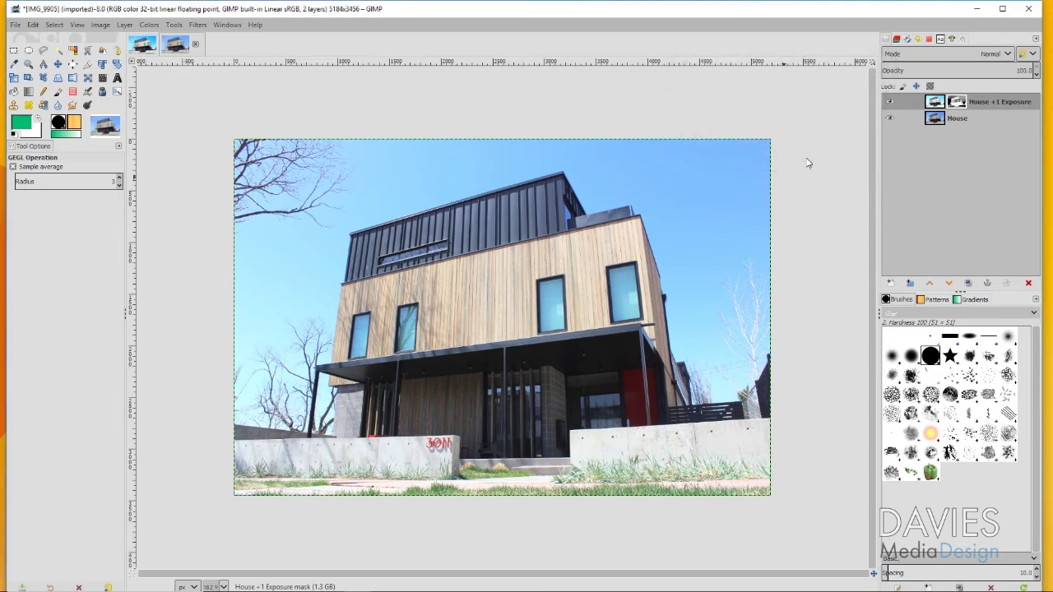
left_click(890, 102)
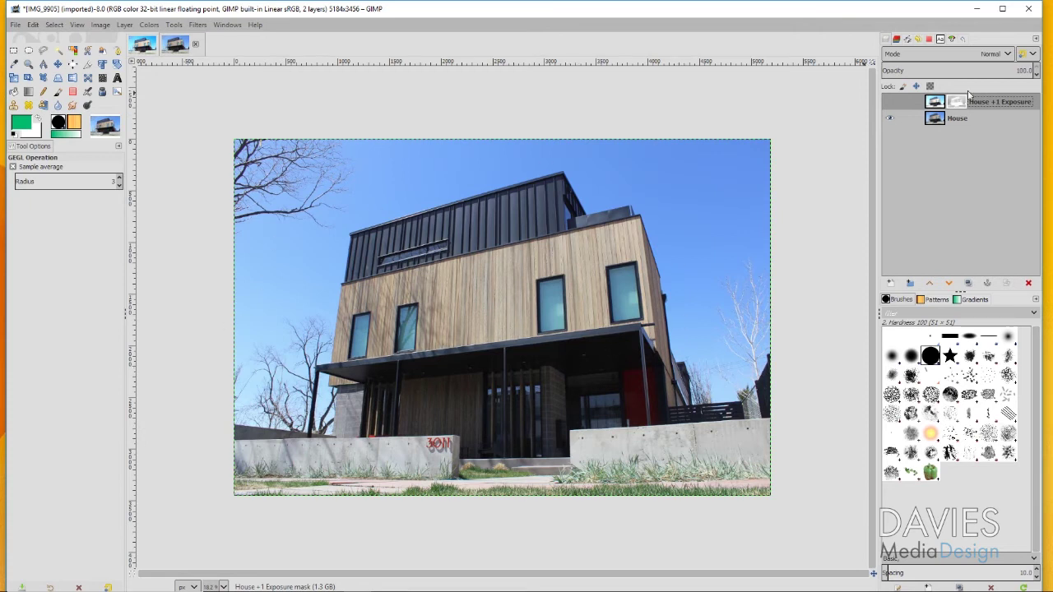
- Turn the House +1 Exposure layer's visibility back on
left_click(889, 101)
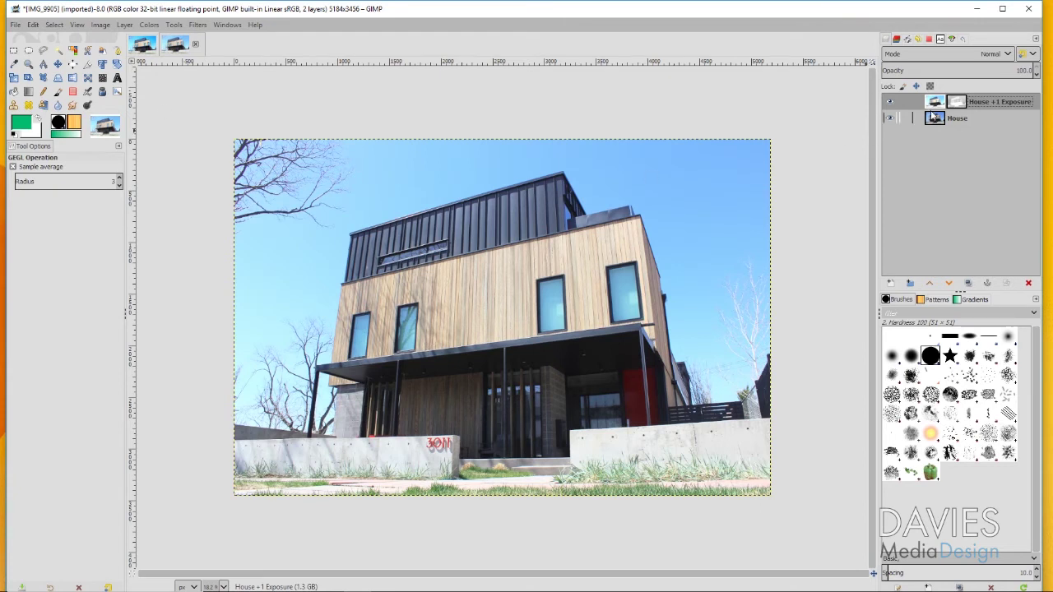
- Apply Saturation at scale 1.399 to the House +1 Exposure layer, comparing with preview off and on
left_click(150, 25)
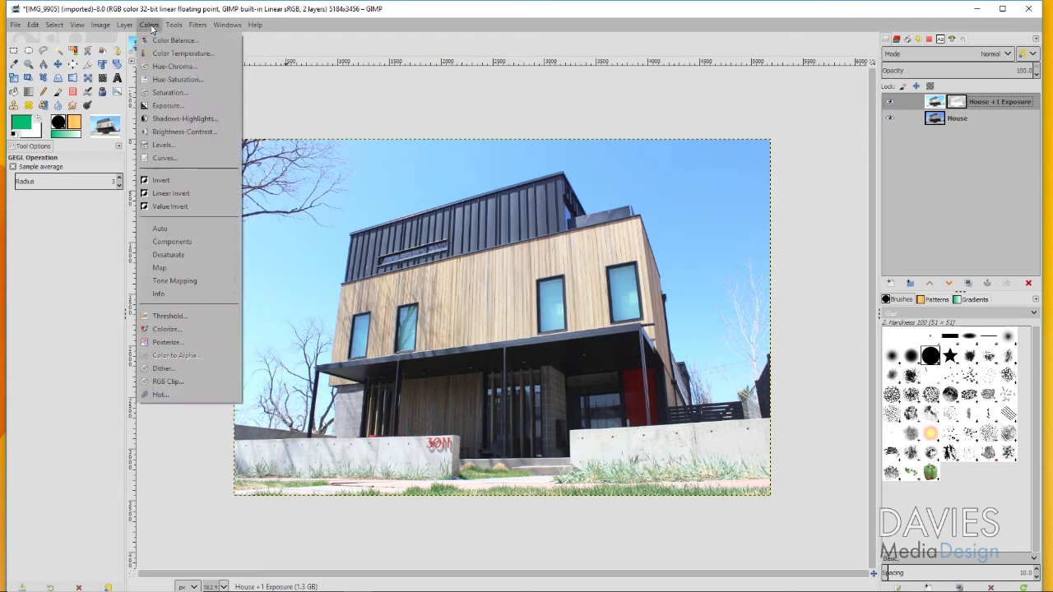
left_click(169, 92)
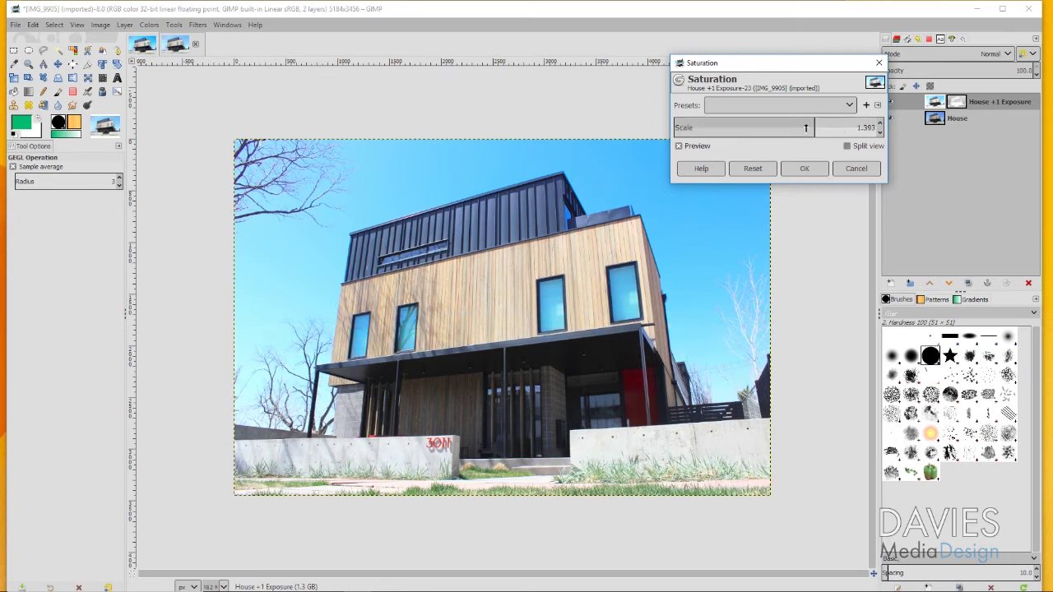
left_click(807, 128)
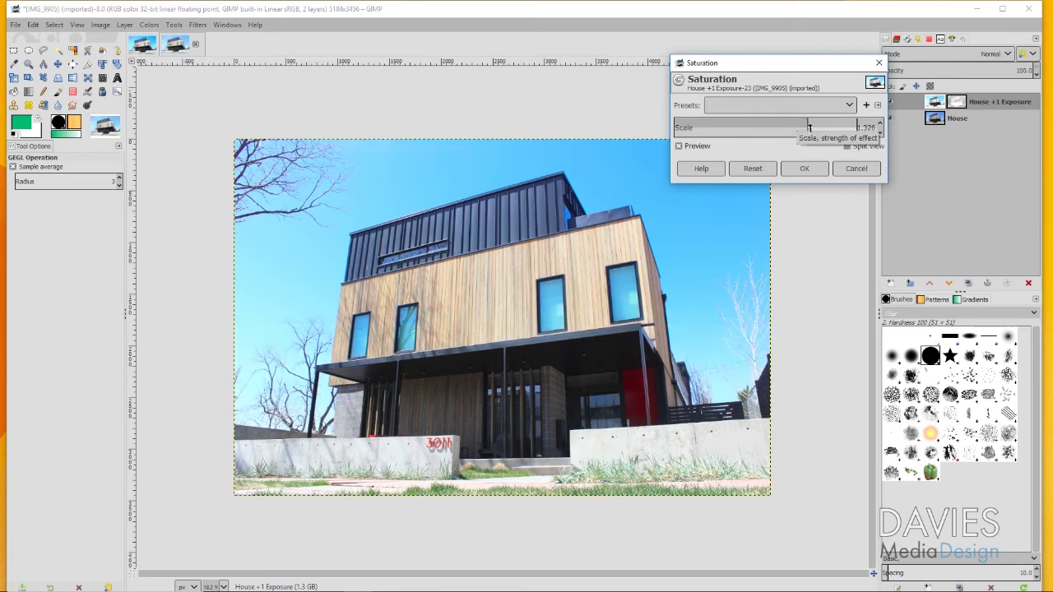
left_click_drag(808, 128, 814, 128)
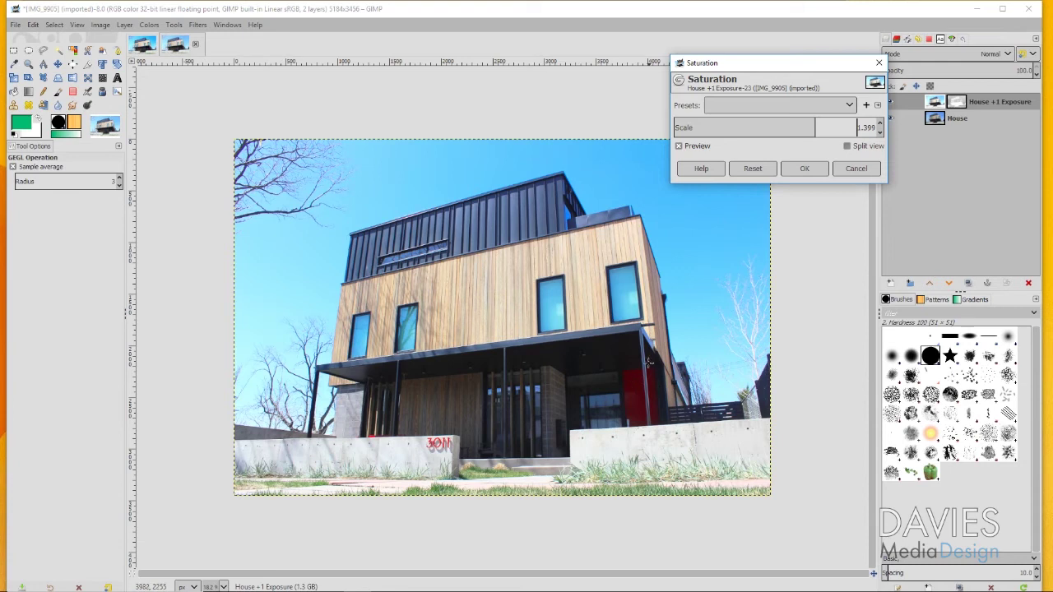
left_click(679, 146)
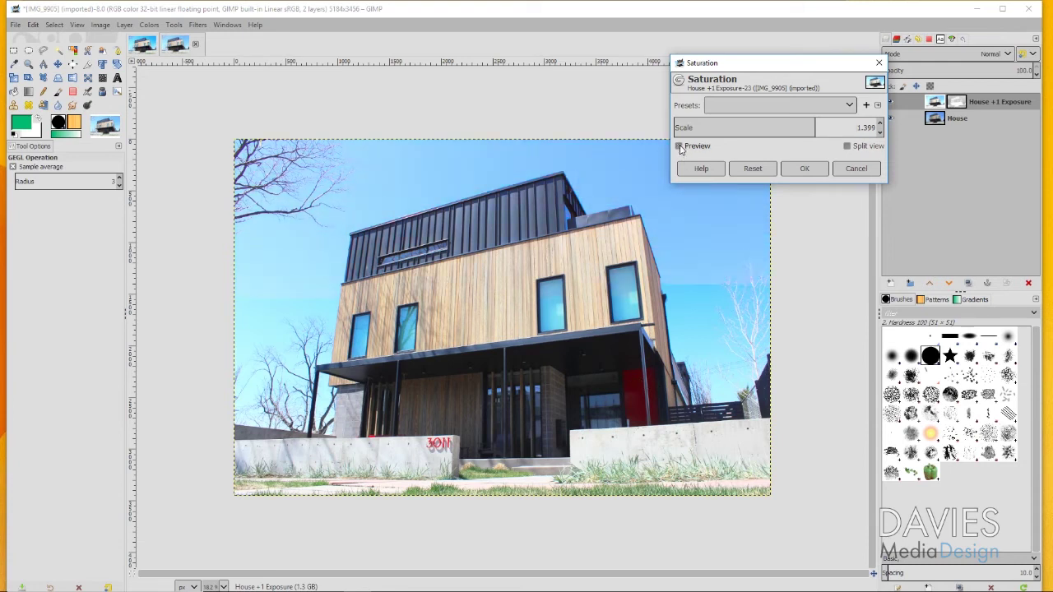
left_click(679, 147)
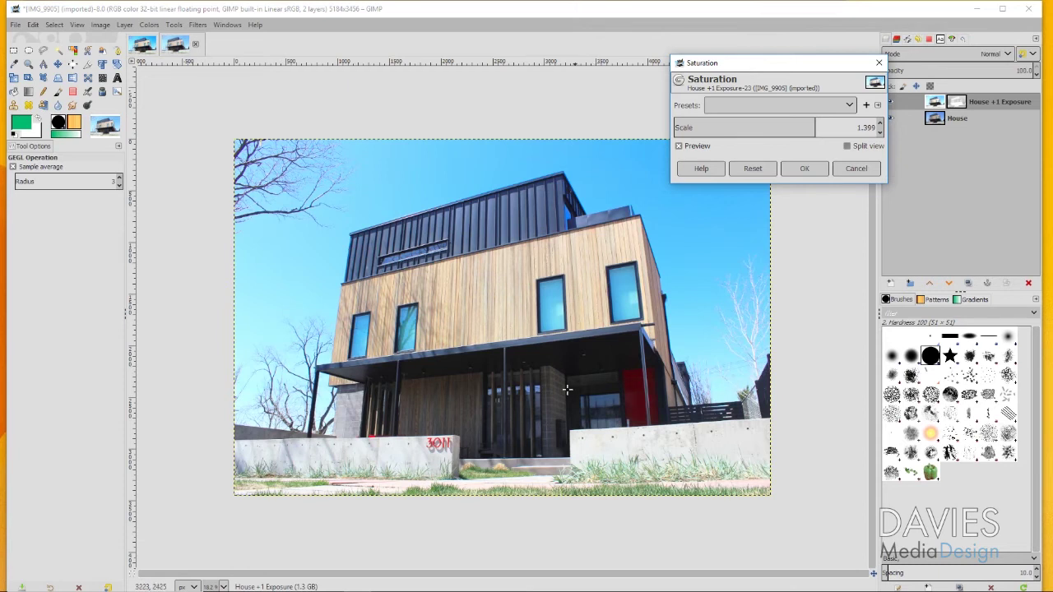
left_click(804, 169)
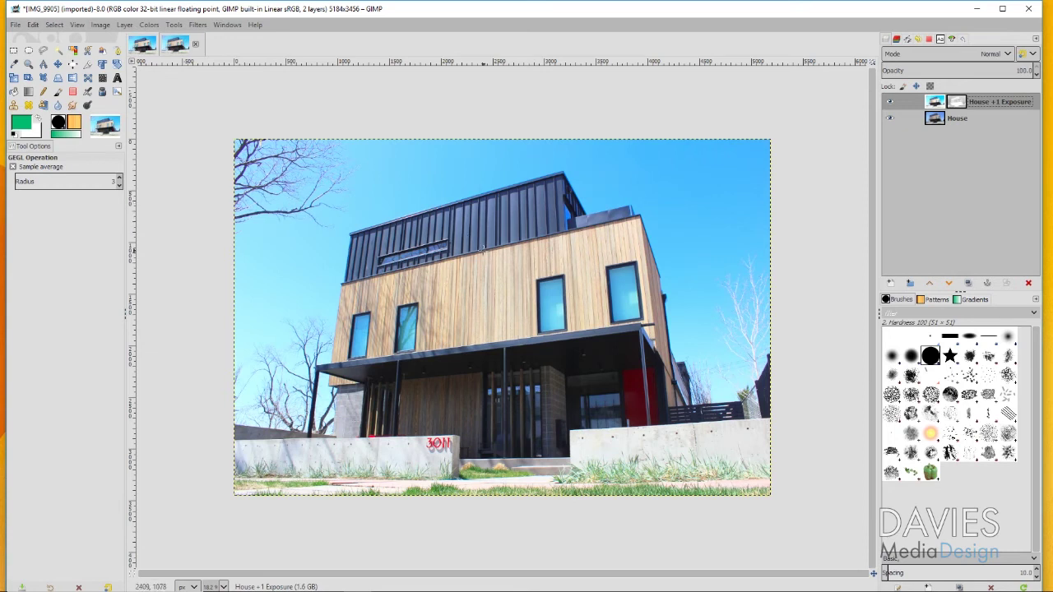
left_click(149, 25)
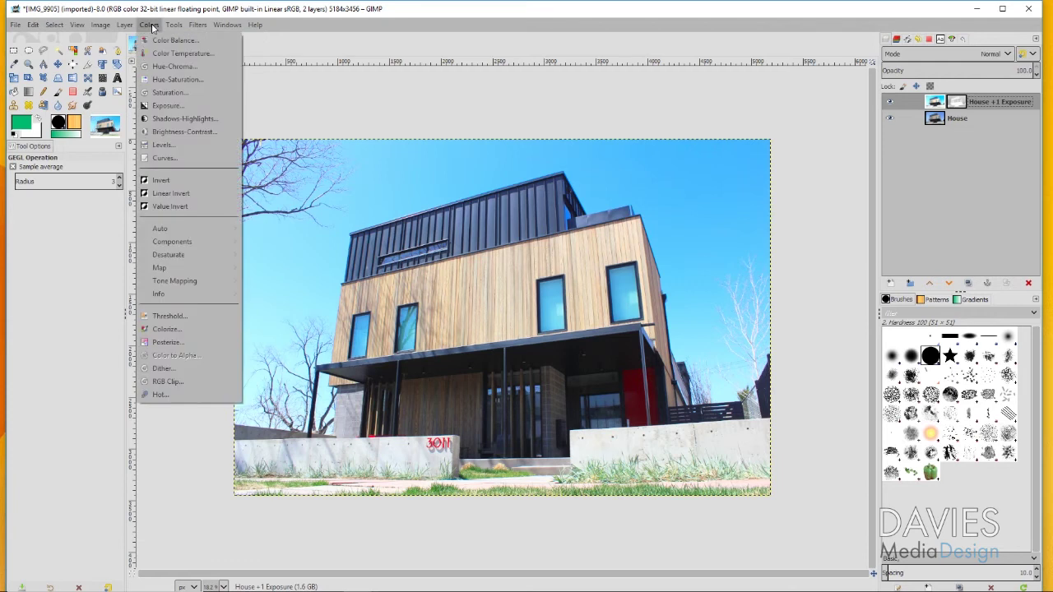
- Lift the lower Value curve in Curves and show a split before/after preview
left_click(164, 158)
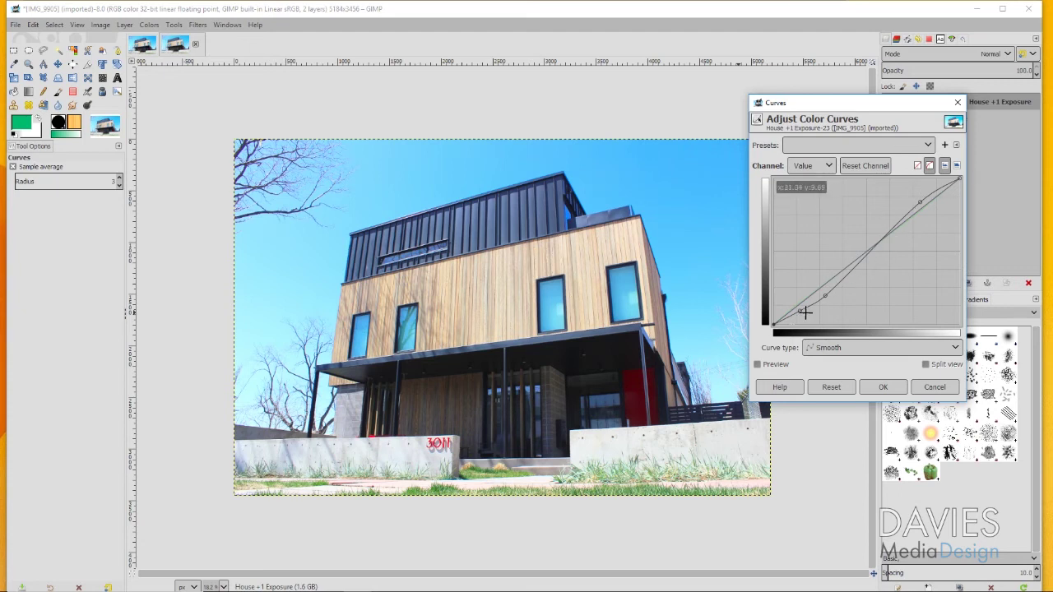
left_click_drag(823, 297, 822, 294)
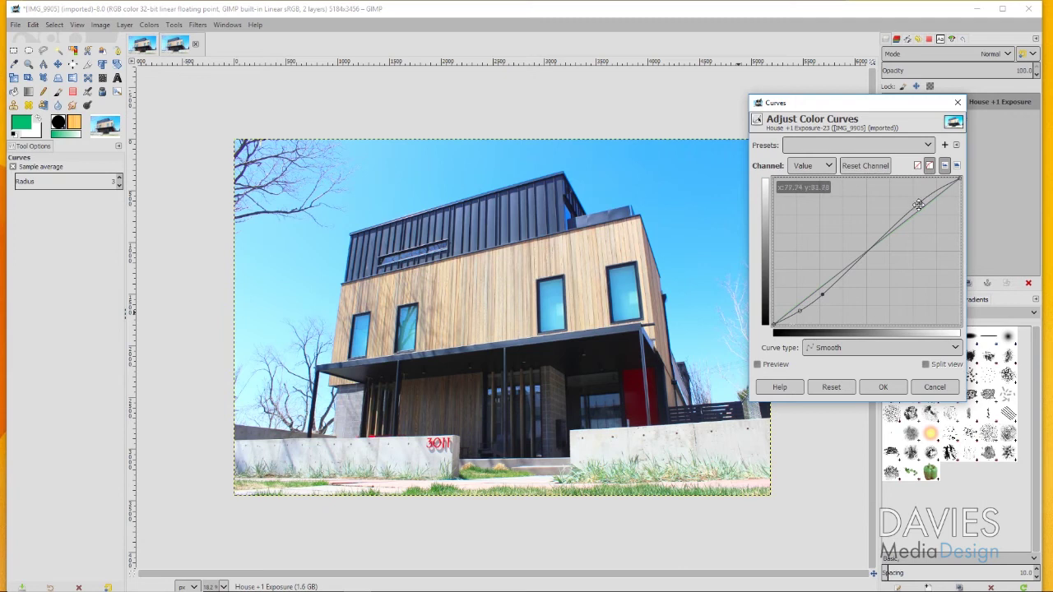
left_click(757, 364)
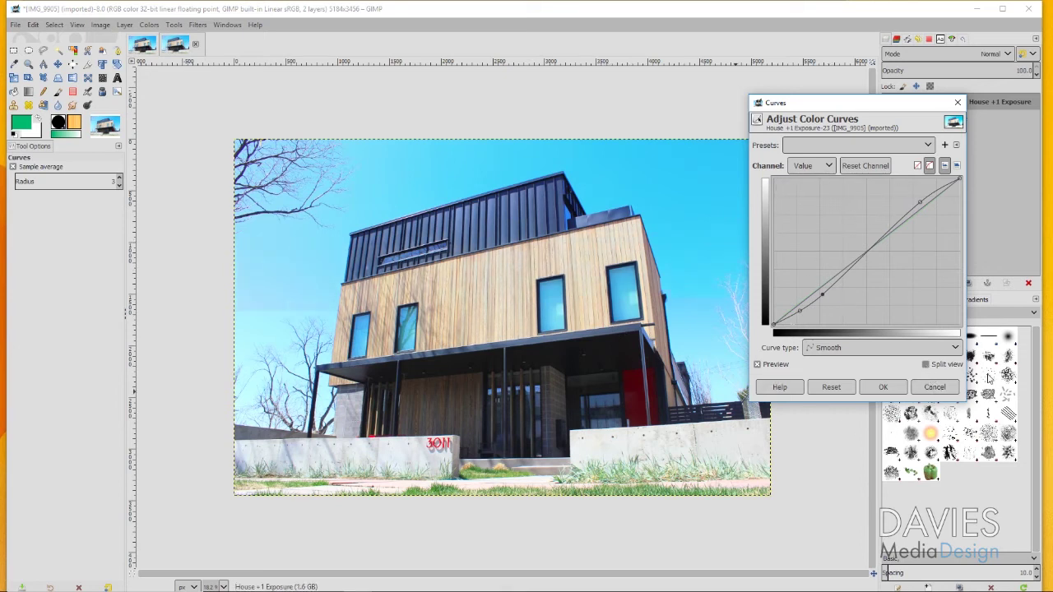
left_click(925, 364)
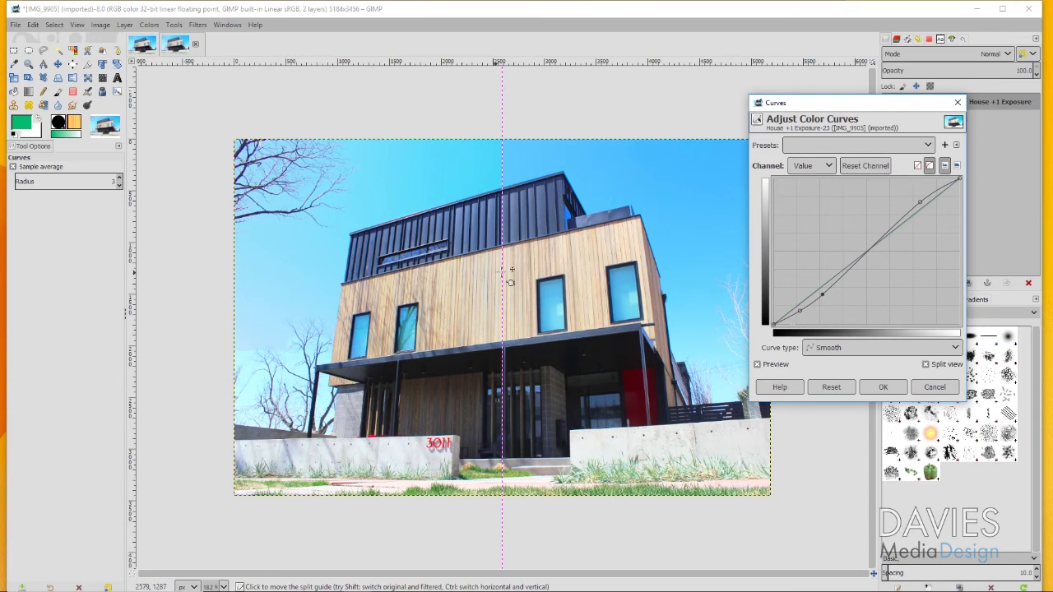
left_click_drag(510, 275, 599, 276)
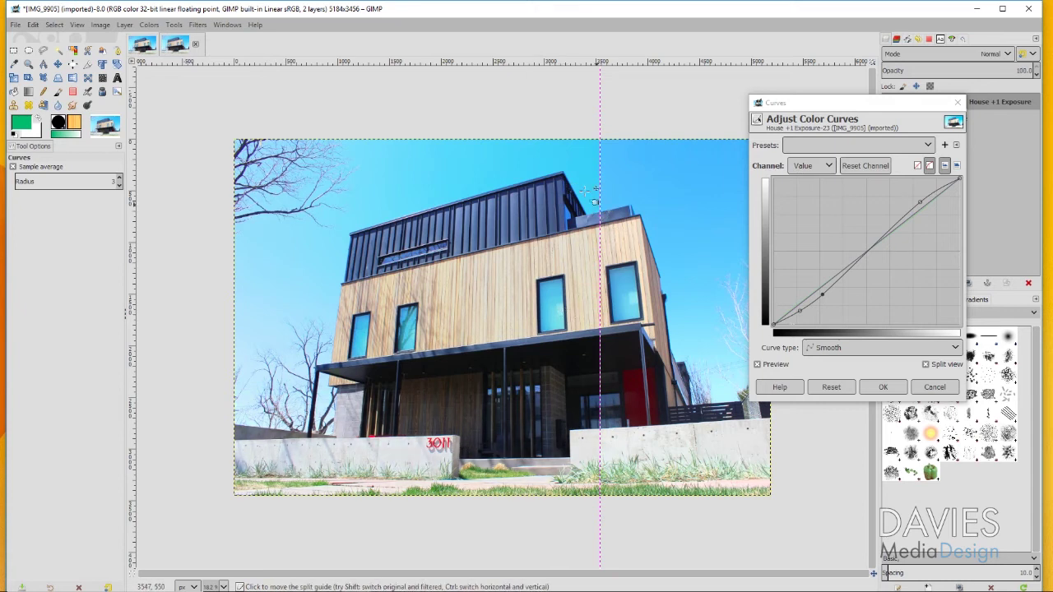
- Add lower and upper control points to form an S-curve and apply it
left_click(820, 294)
left_click(799, 308)
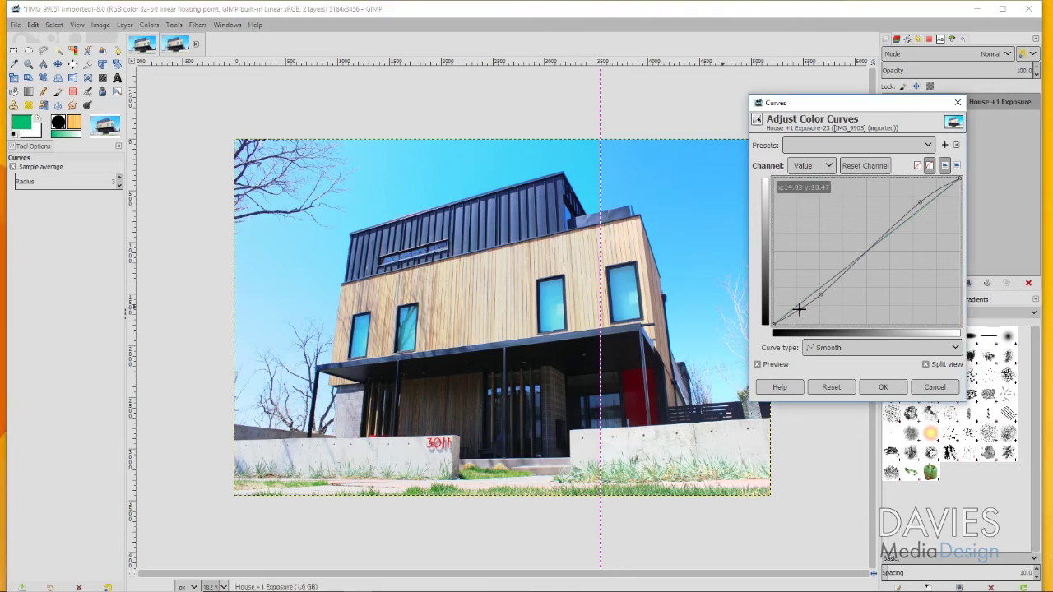
left_click(920, 197)
left_click(934, 192)
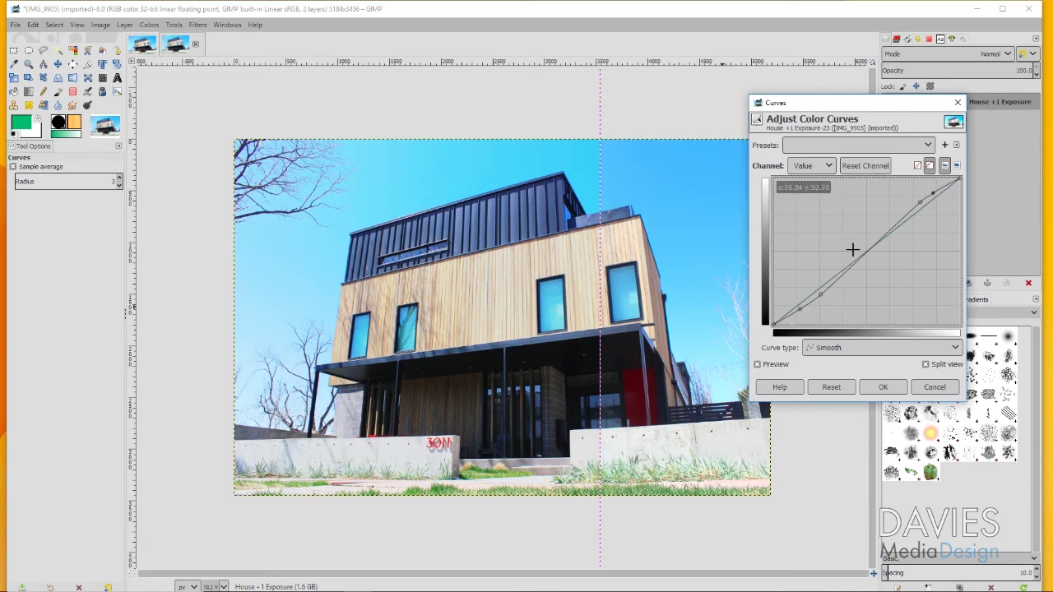
left_click(873, 388)
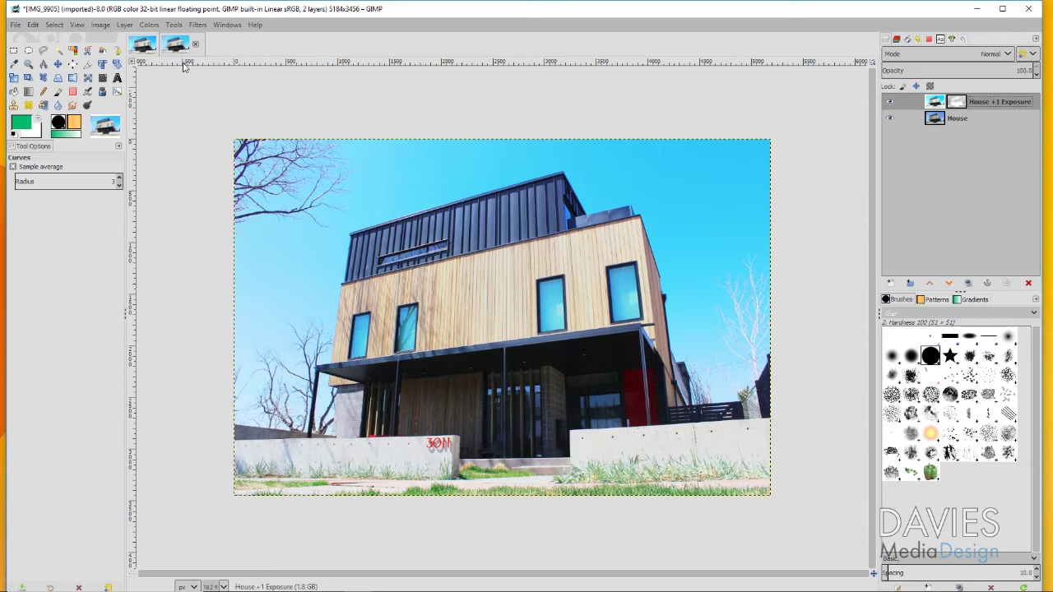
- Apply Levels with the Green channel's black point lowered to 0.29 to balance the colours
left_click(149, 25)
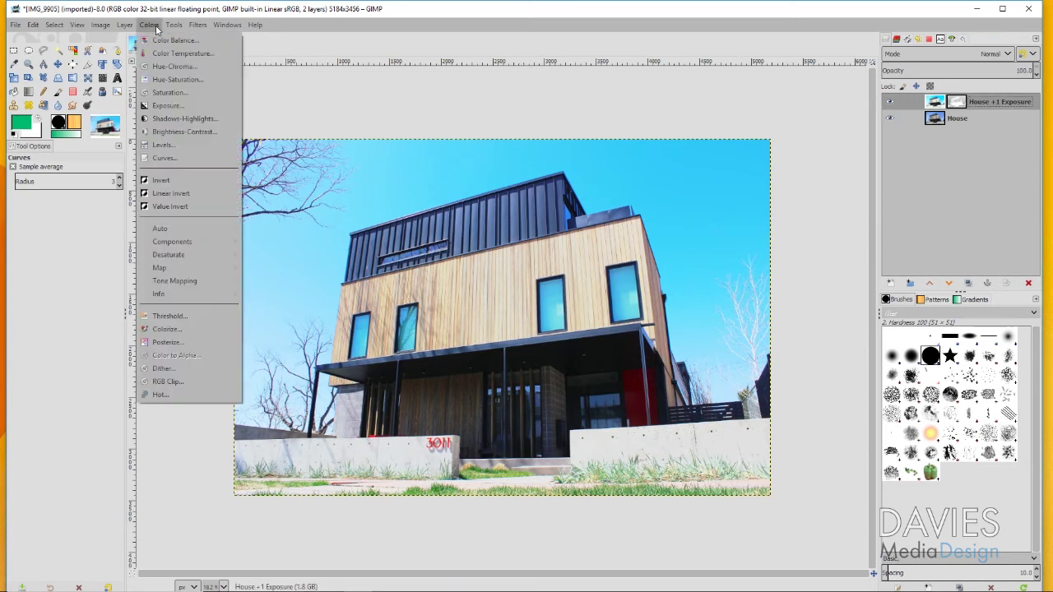
left_click(163, 145)
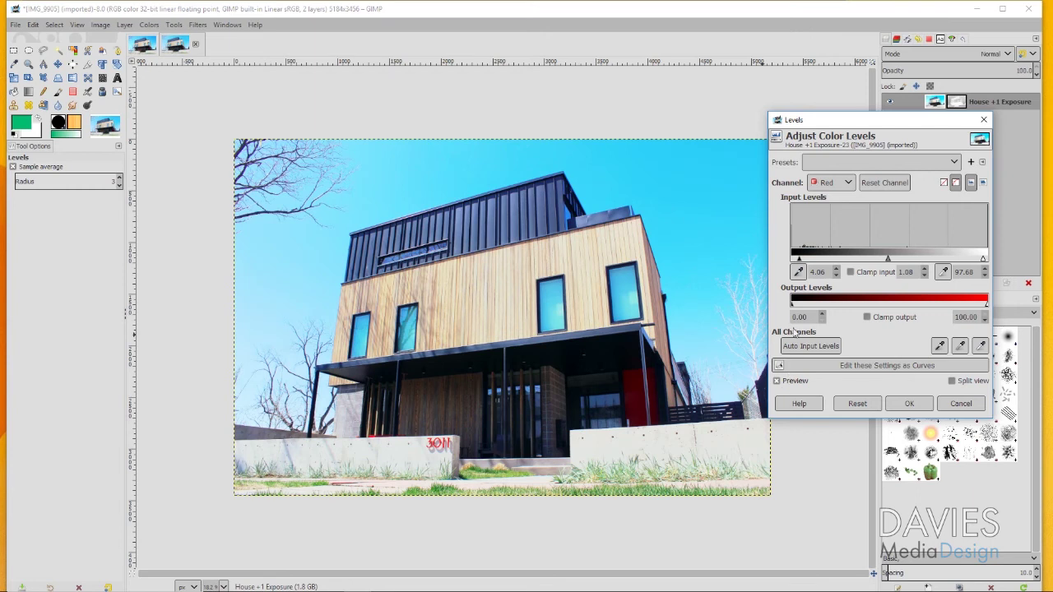
left_click(827, 184)
left_click(832, 201)
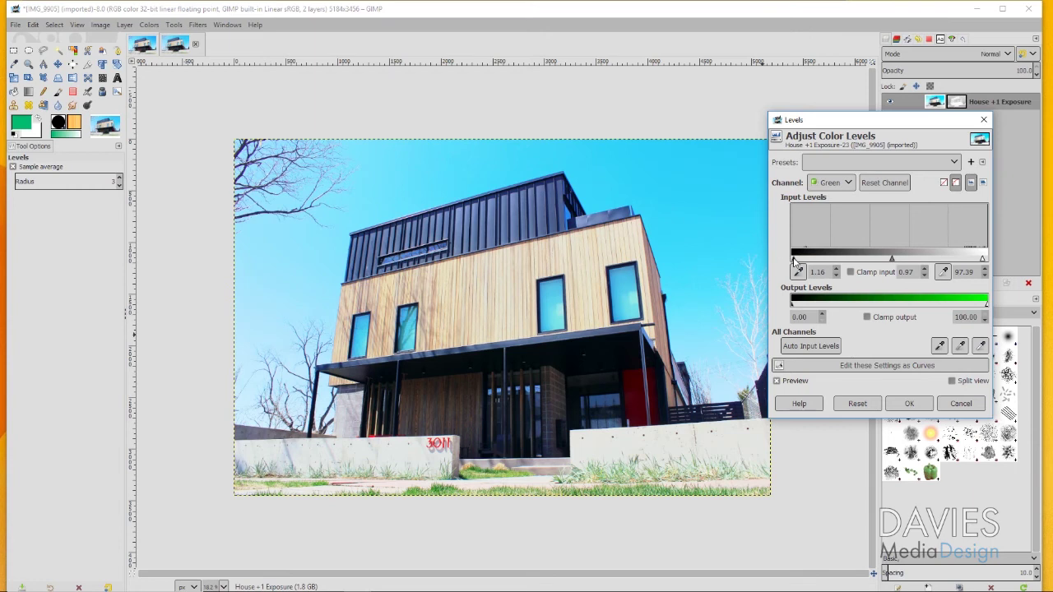
left_click_drag(795, 261, 792, 260)
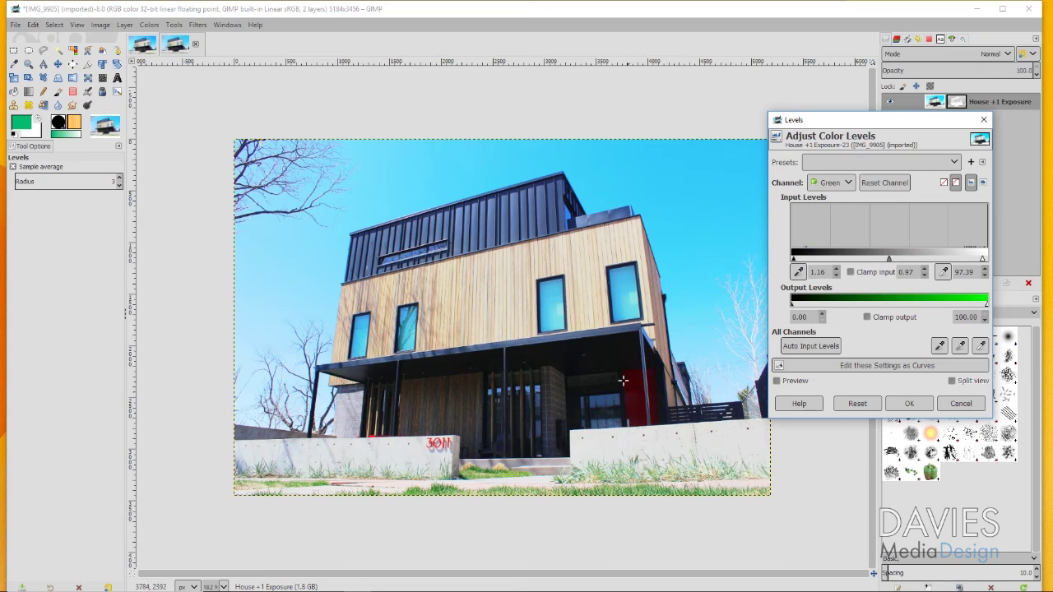
left_click(777, 382)
left_click(908, 403)
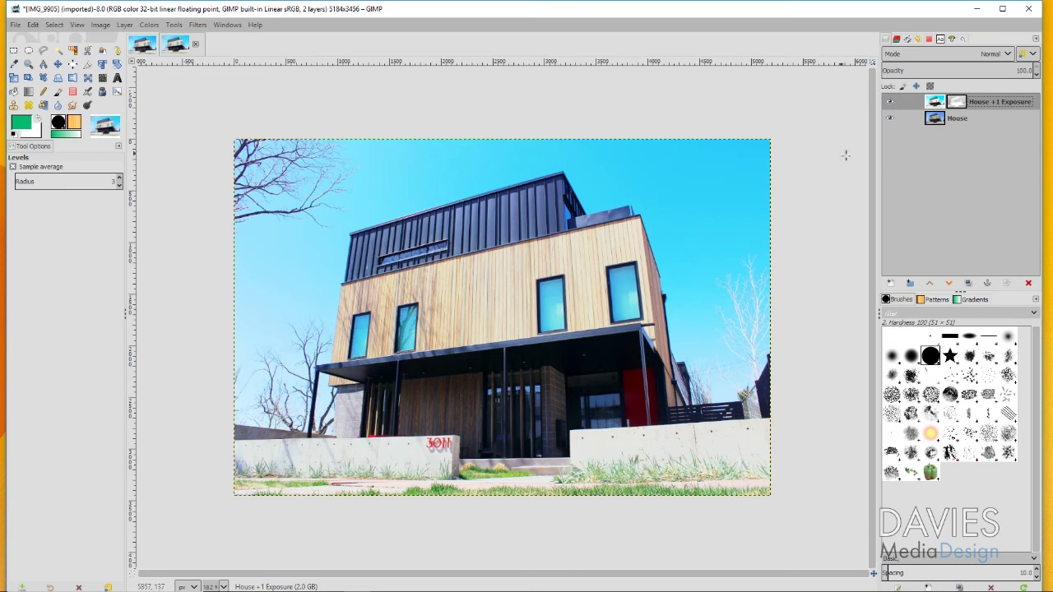
left_click(890, 284)
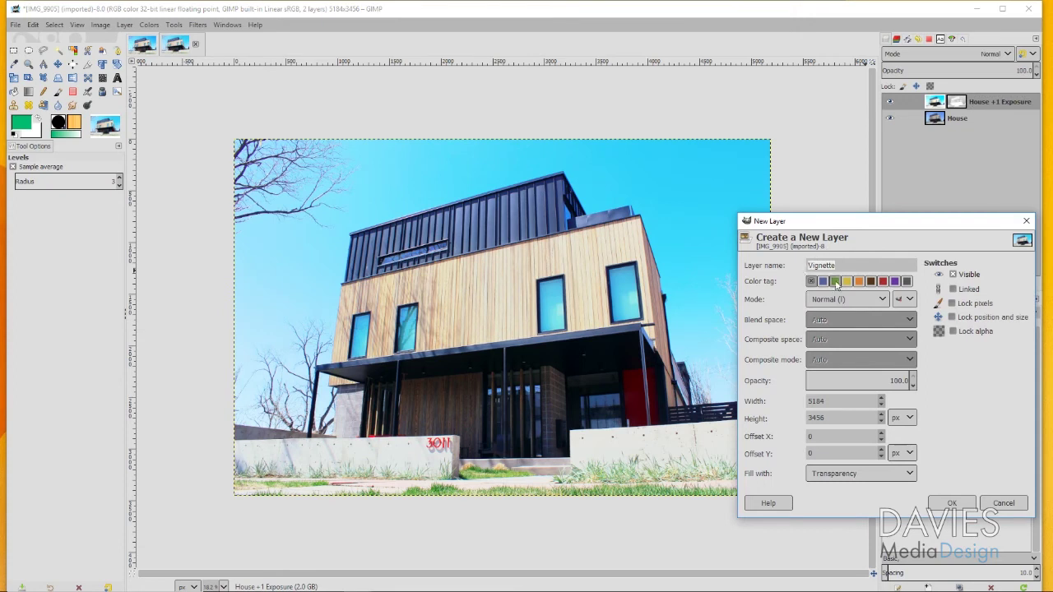
- Create the transparent Vignette layer and close the extra New Layer dialog
left_click(948, 505)
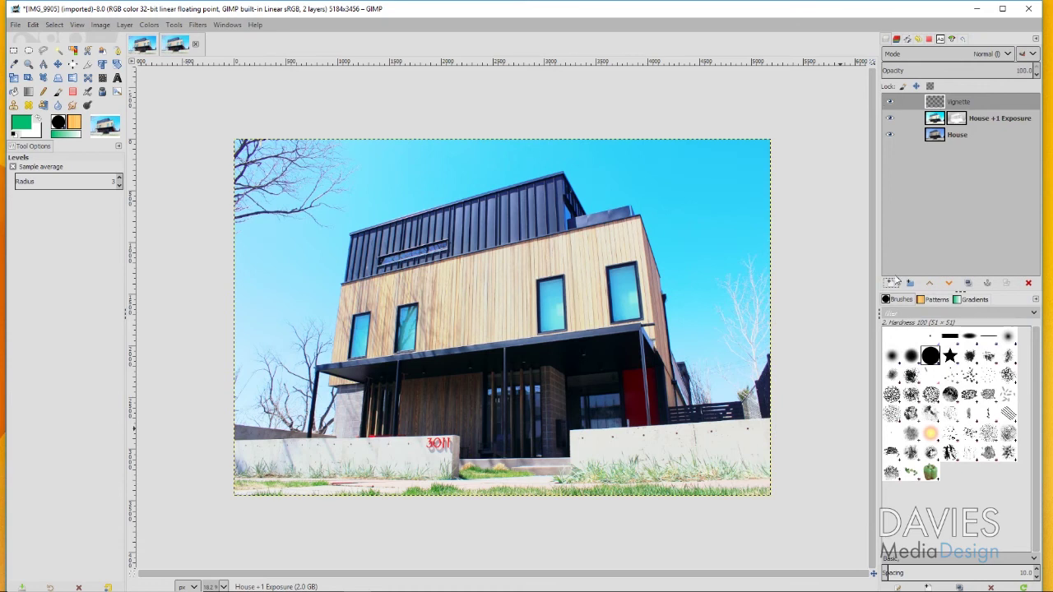
left_click(891, 284)
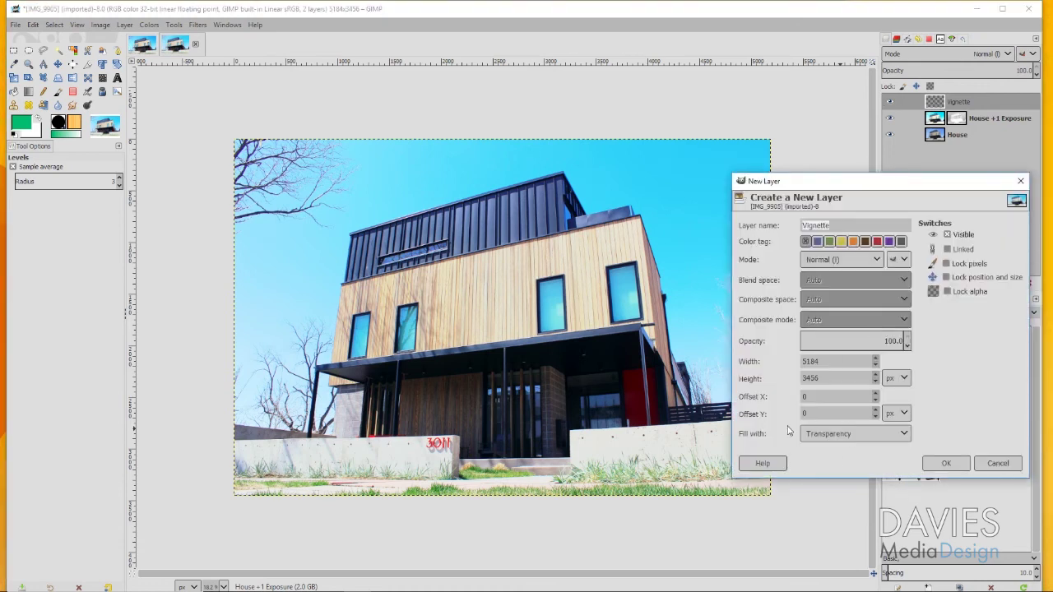
left_click(1020, 180)
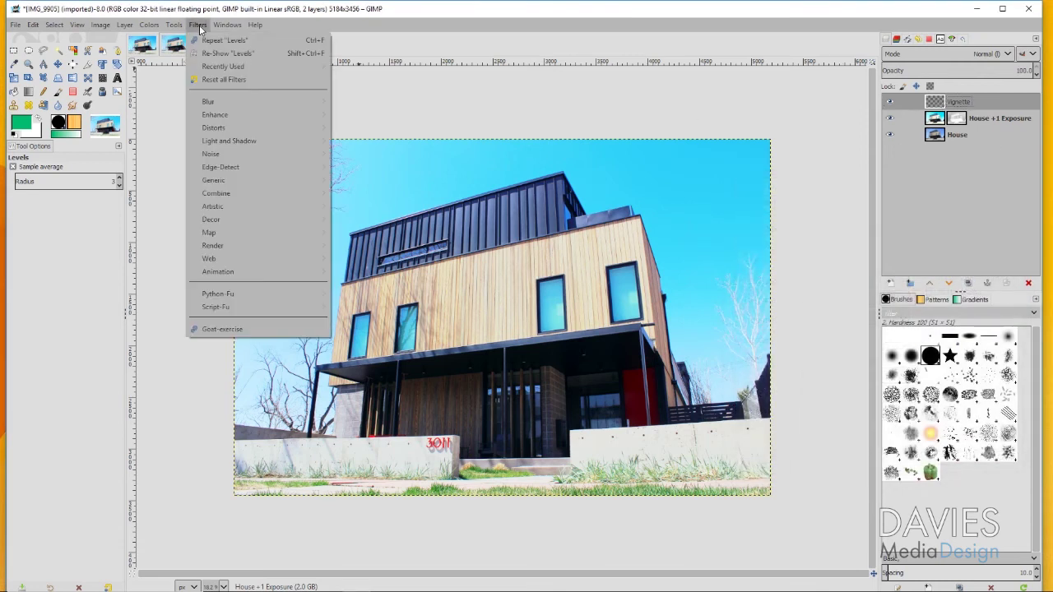
- Render a black Vignette filter on the Vignette layer with radius 1.239 and softness 0.742
mouse_move(251, 141)
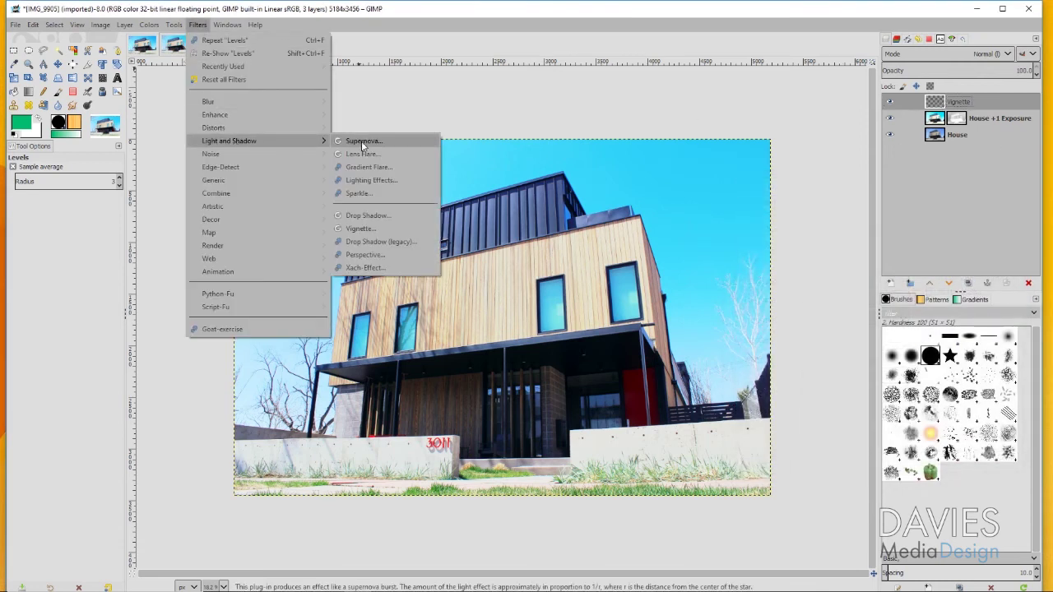
left_click(359, 227)
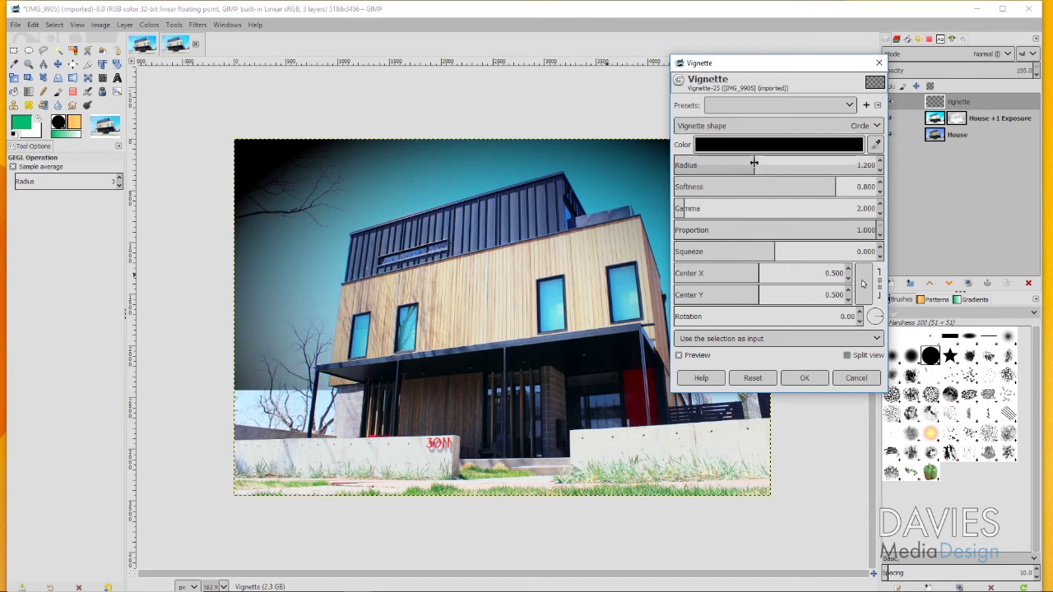
left_click_drag(753, 163, 738, 163)
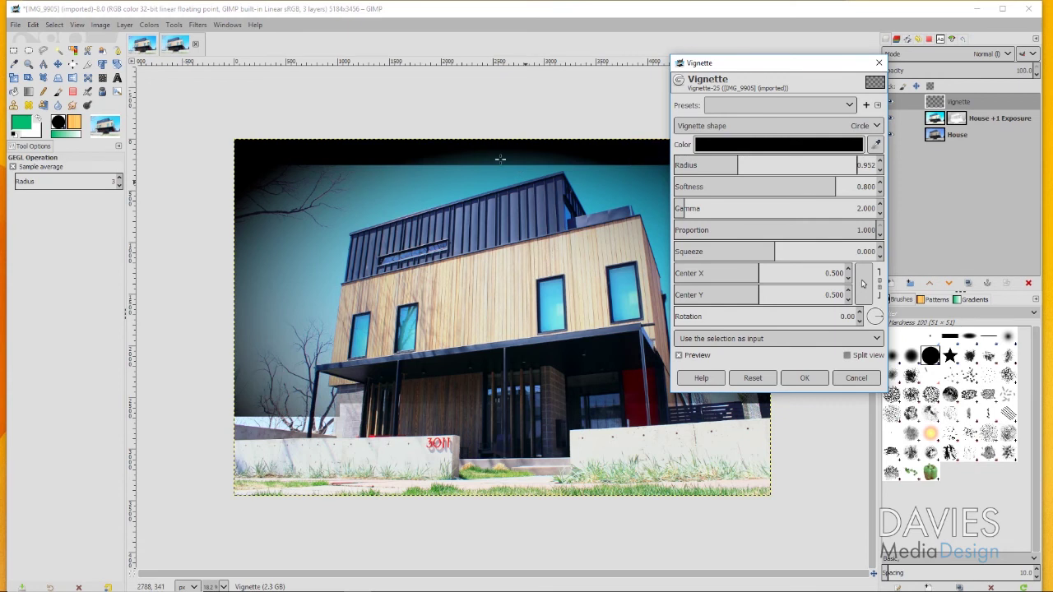
left_click_drag(730, 167, 743, 167)
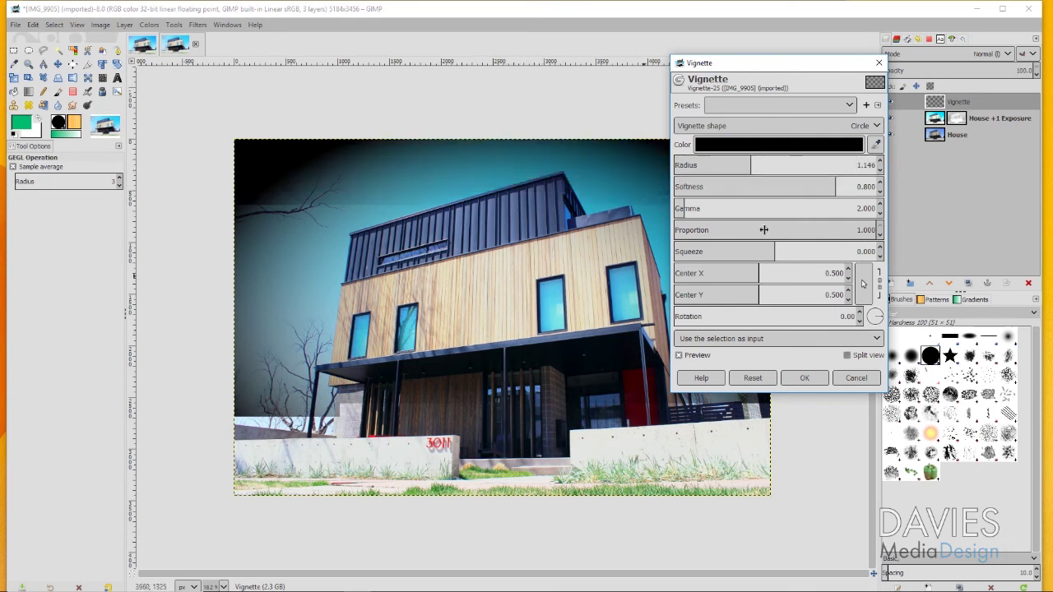
left_click_drag(749, 164, 757, 163)
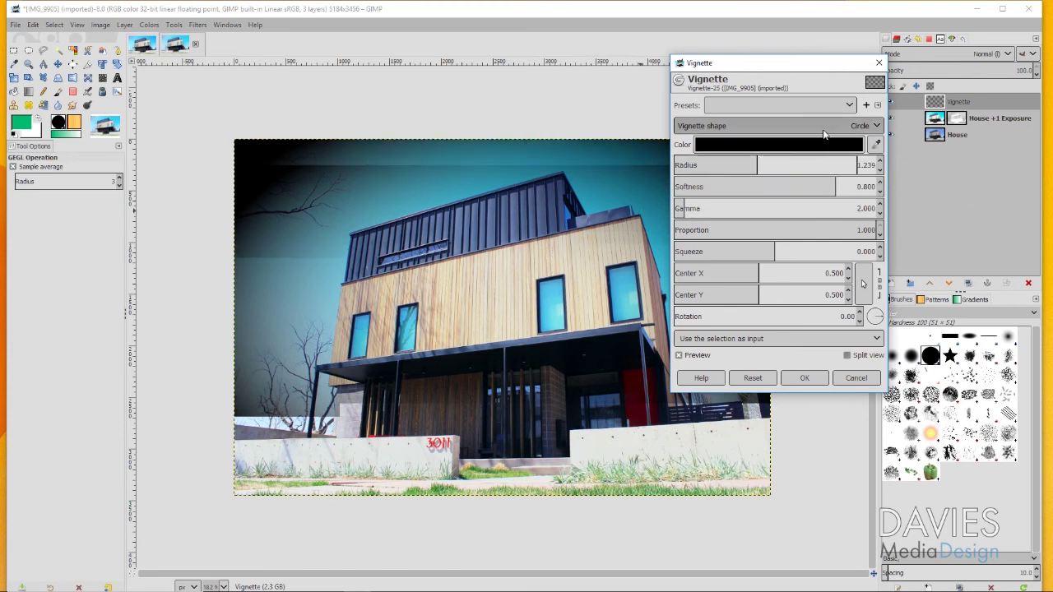
mouse_move(822, 186)
left_mouse_down()
mouse_move(811, 187)
mouse_move(823, 186)
left_mouse_up()
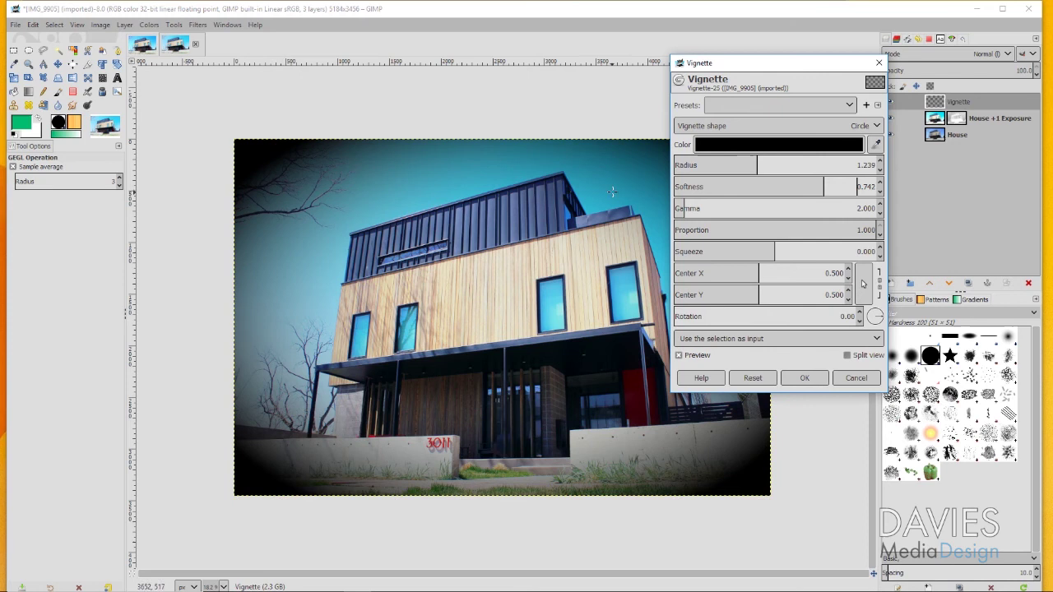
left_click(804, 377)
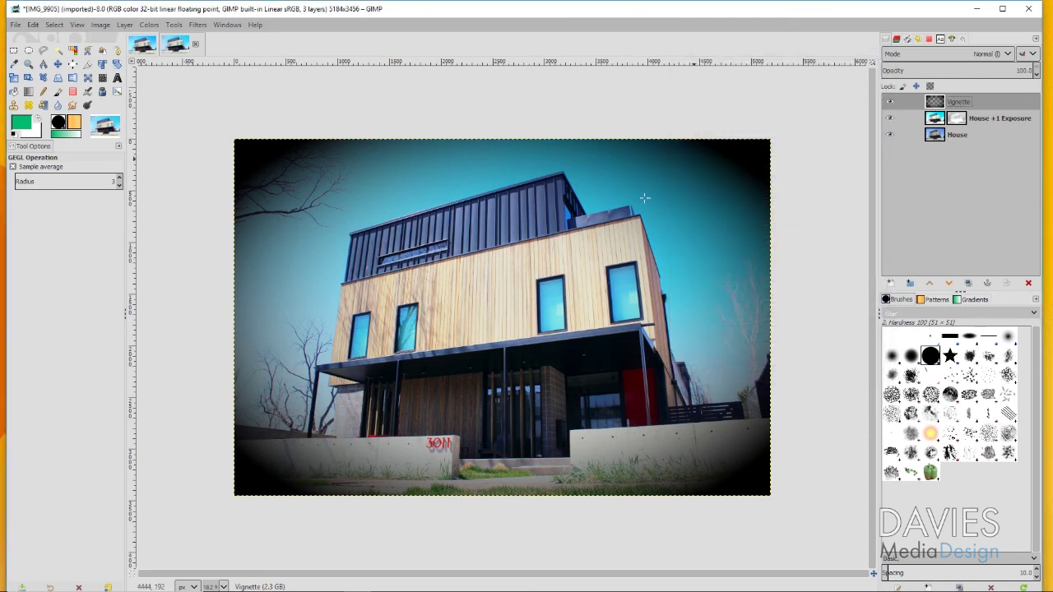
- Set the Vignette layer to Soft light at 64.4 opacity, toggling visibility to compare
left_click(979, 71)
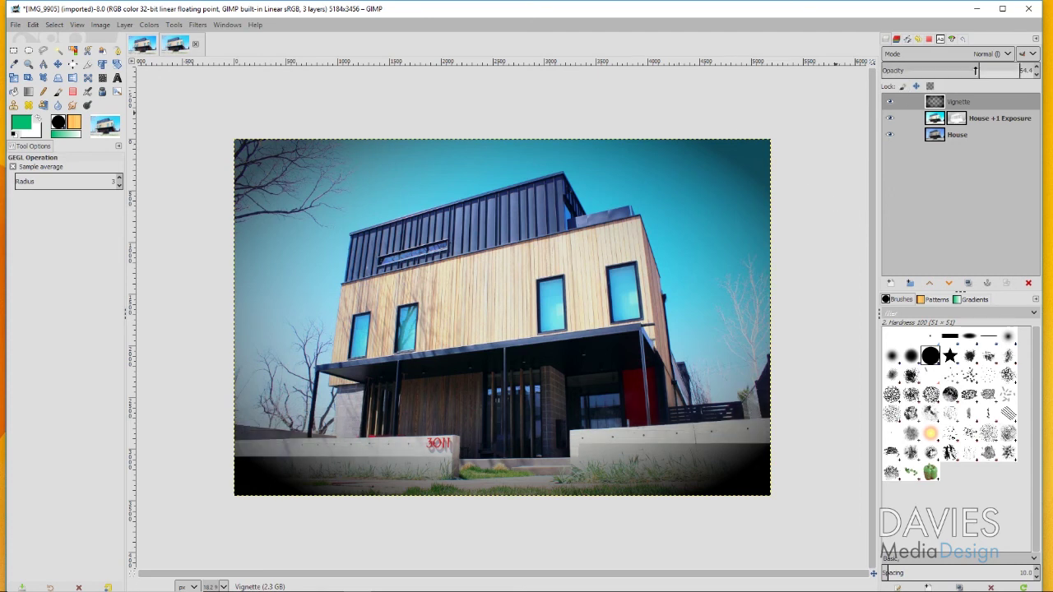
left_click(907, 54)
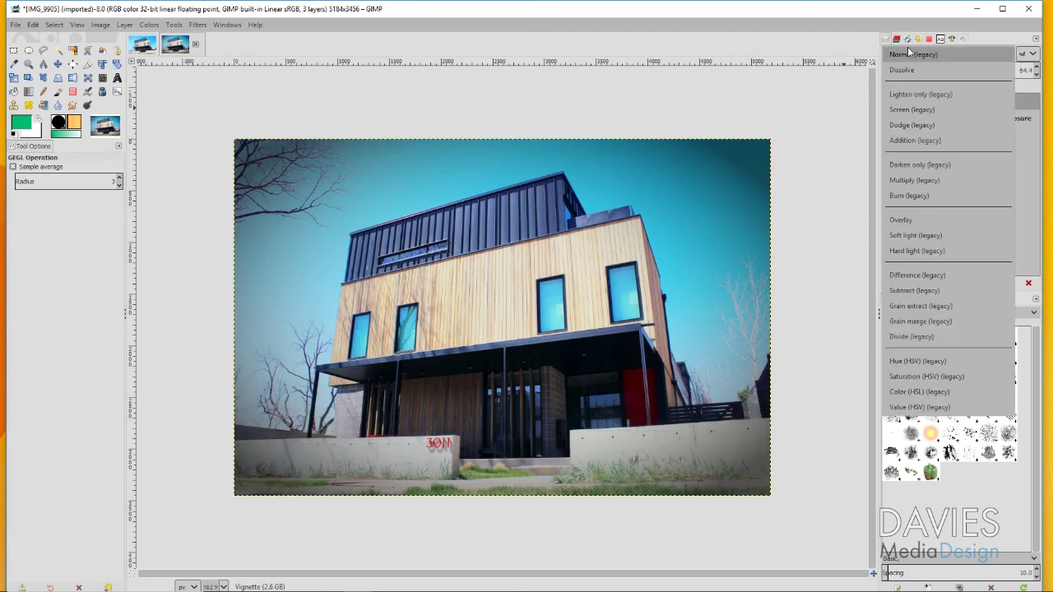
left_click(901, 235)
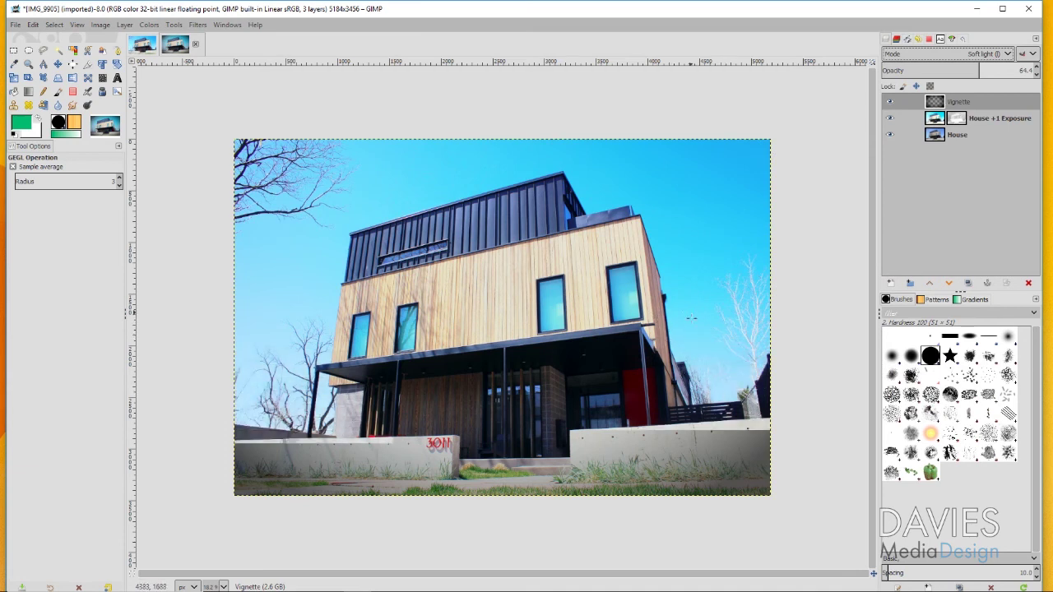
left_click(888, 101)
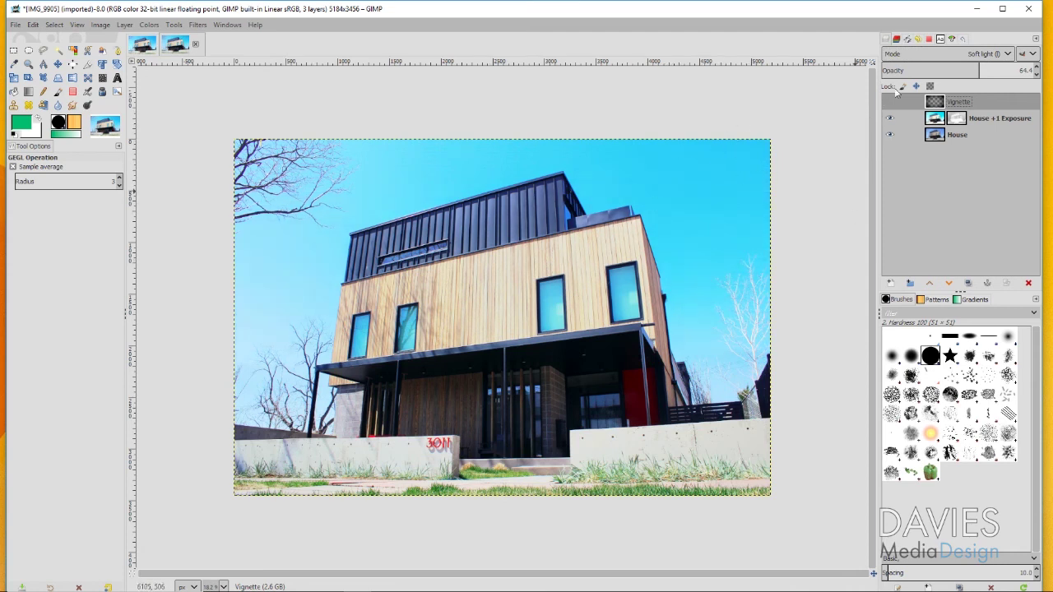
left_click(890, 101)
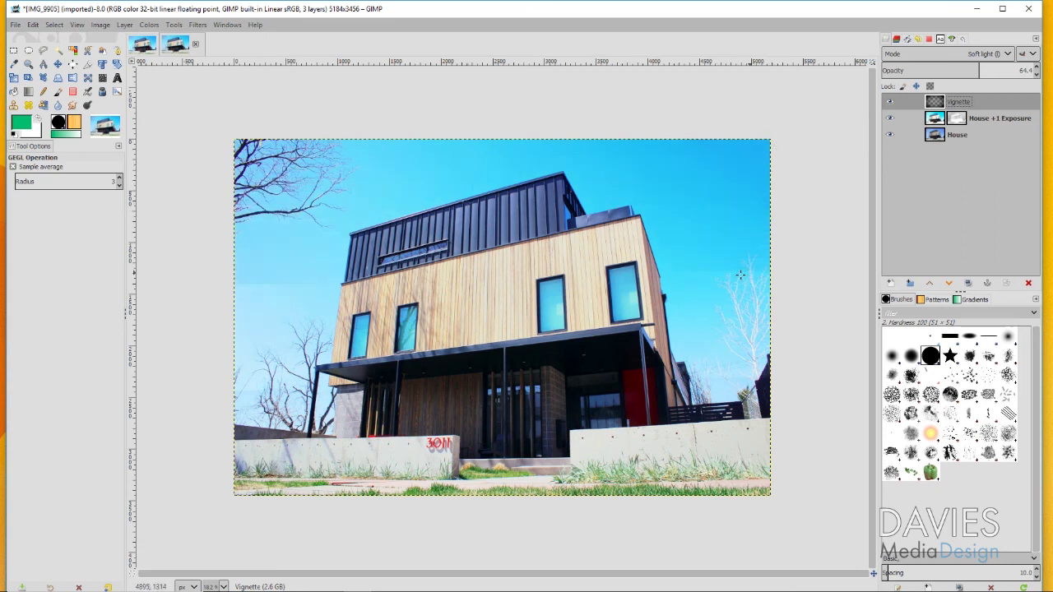
- Name the export 'Denver Exterior Home' and choose JPEG as the file type
left_click(16, 24)
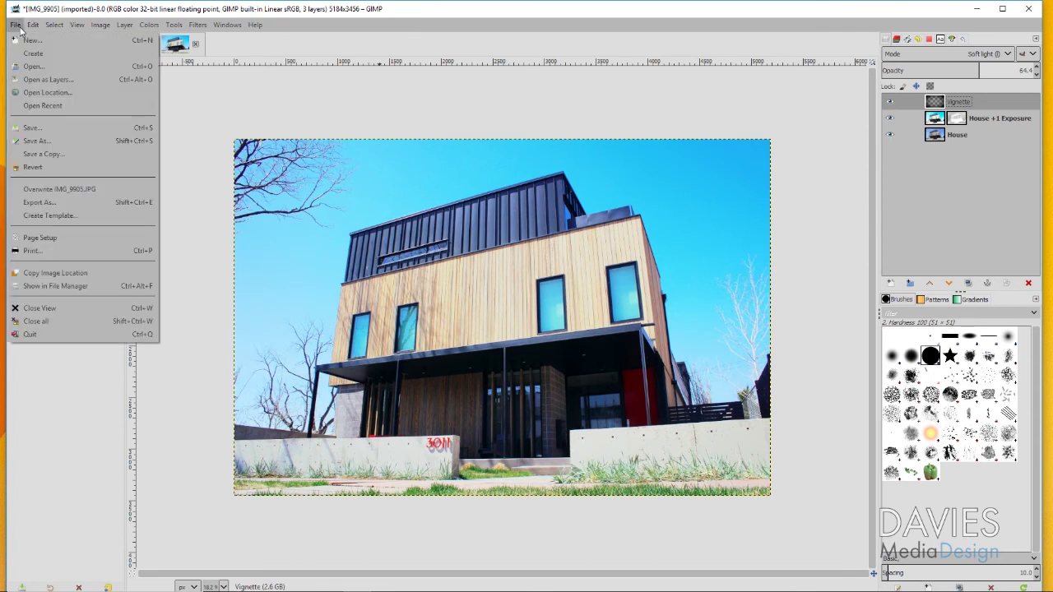
left_click(43, 206)
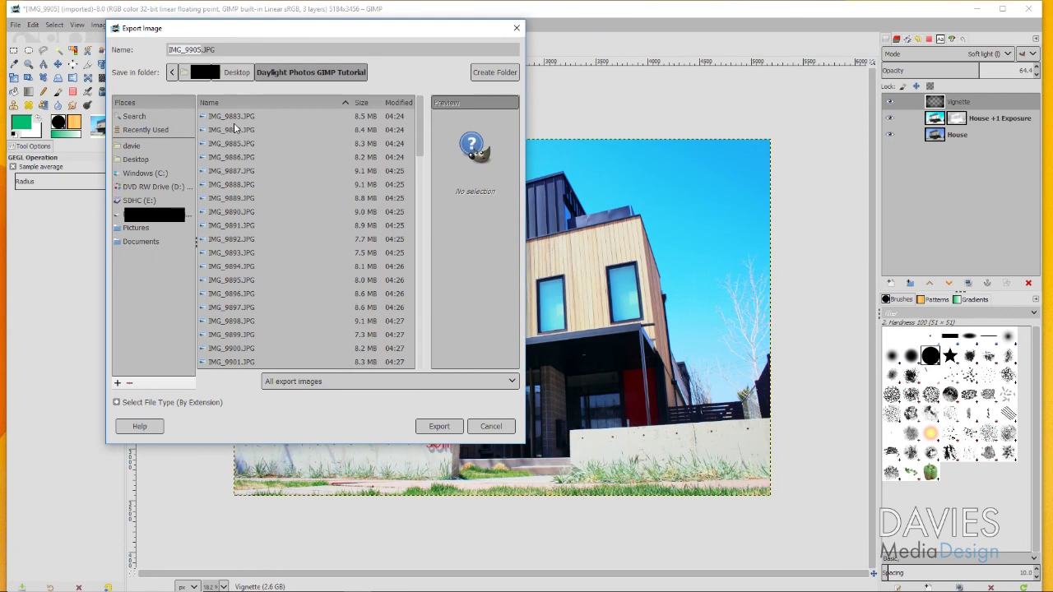
type("Denver Exterior Home")
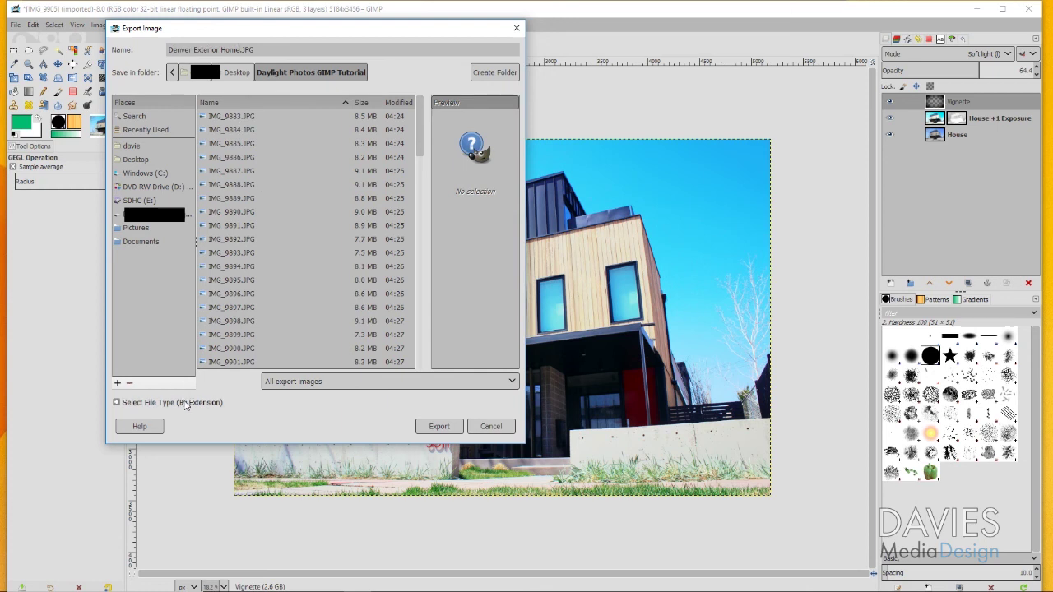
left_click(185, 403)
scroll(214, 329, "down", 5)
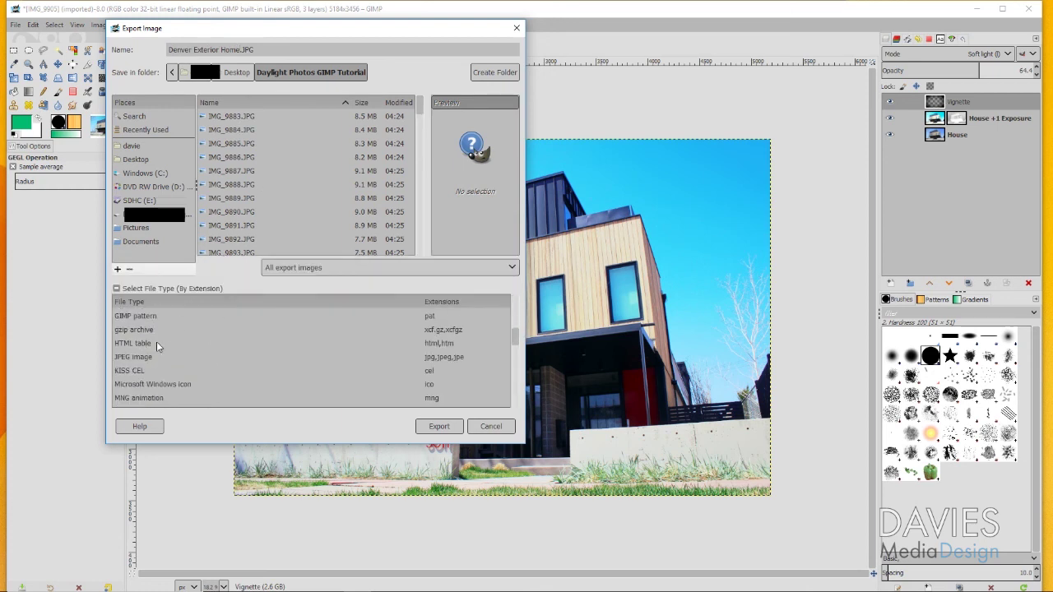
left_click(154, 357)
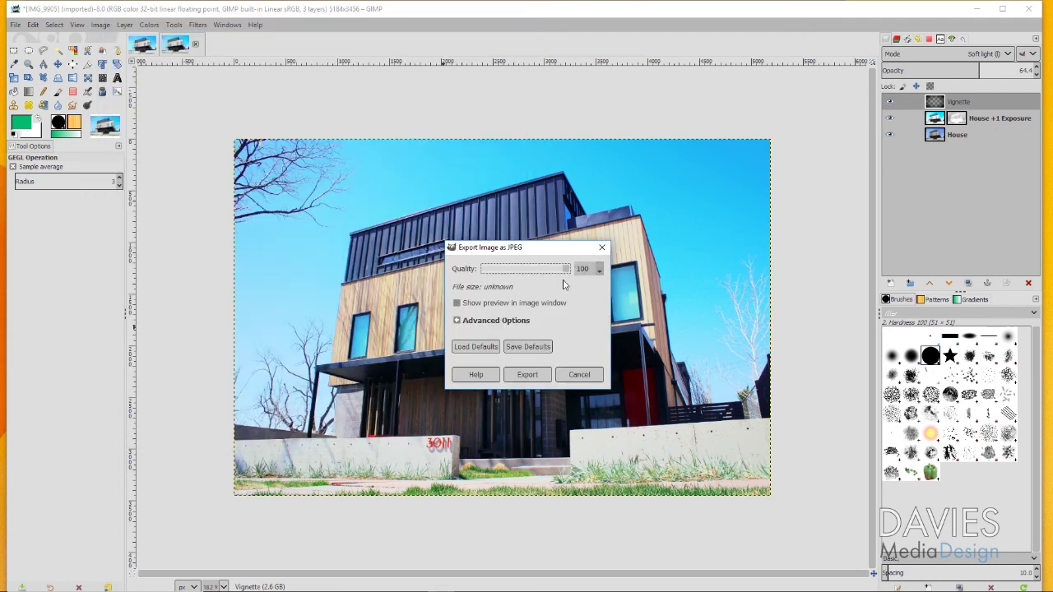
- Keep quality 100 and the Integer DCT method, then export the JPEG
left_click(503, 318)
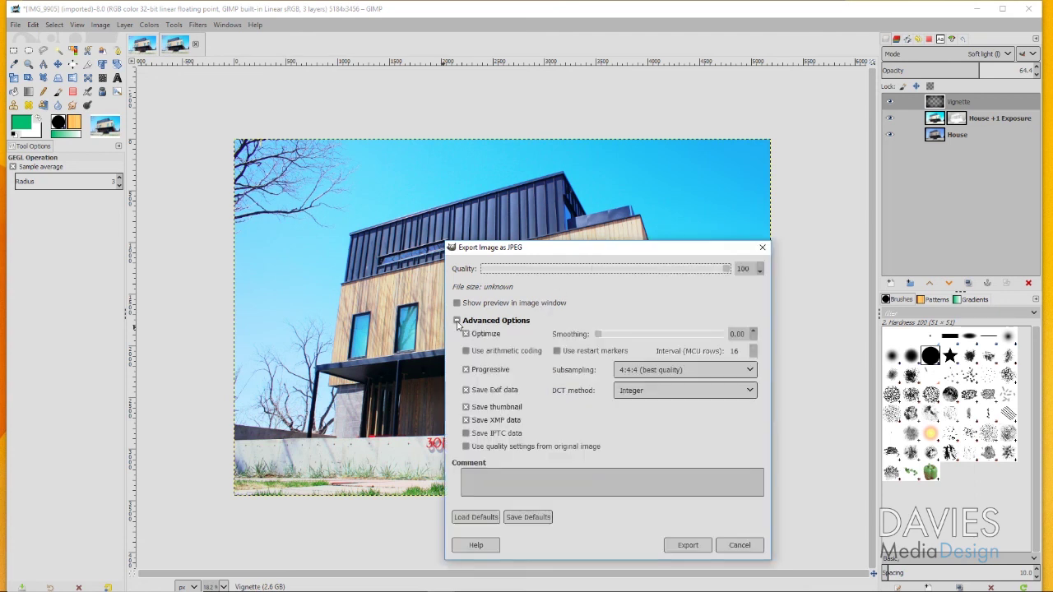
left_click(648, 391)
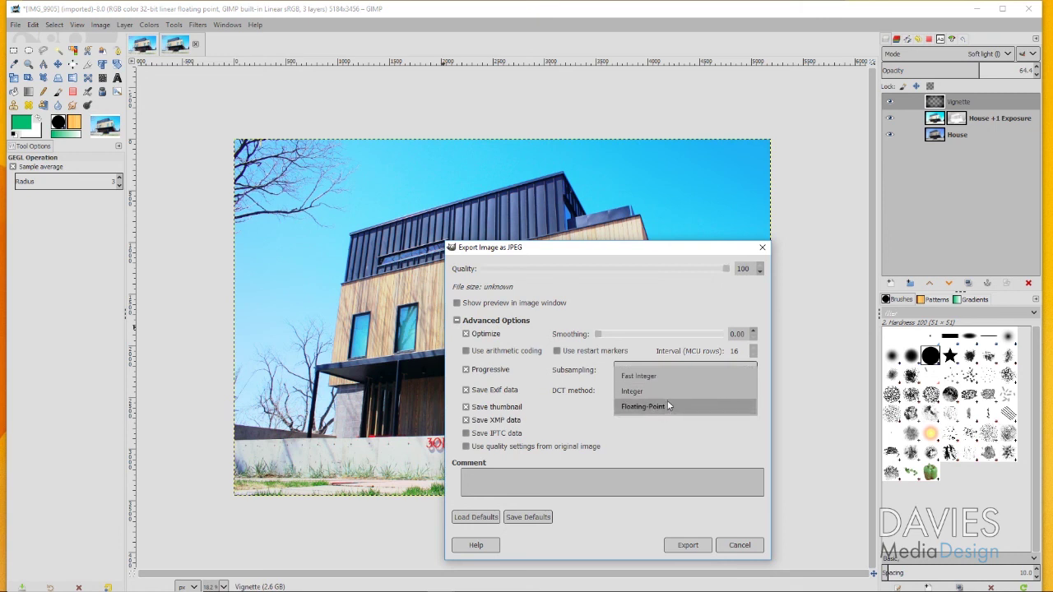
left_click(660, 390)
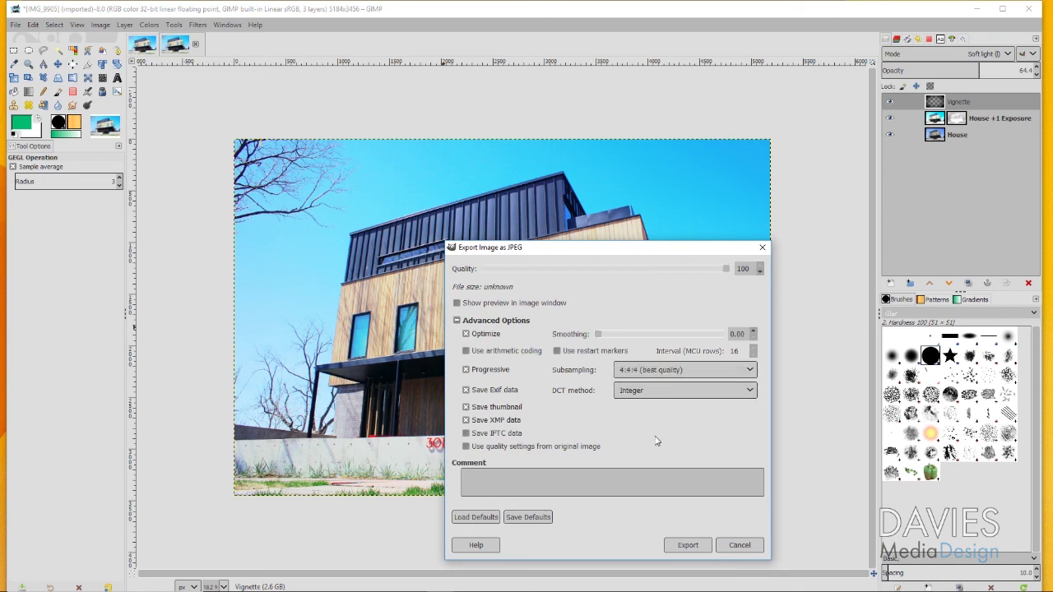
left_click(493, 320)
left_click(530, 375)
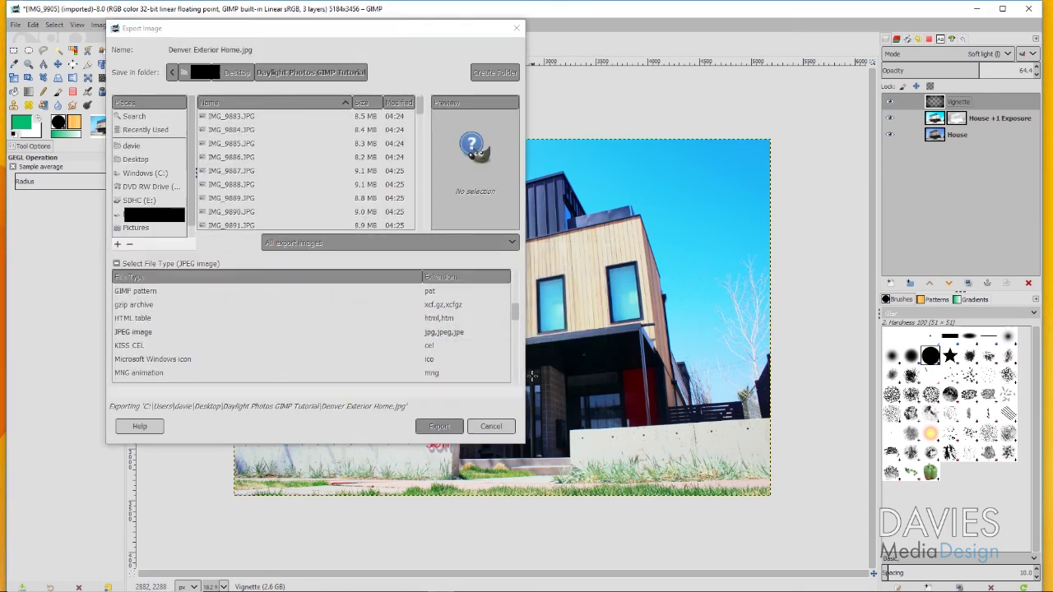